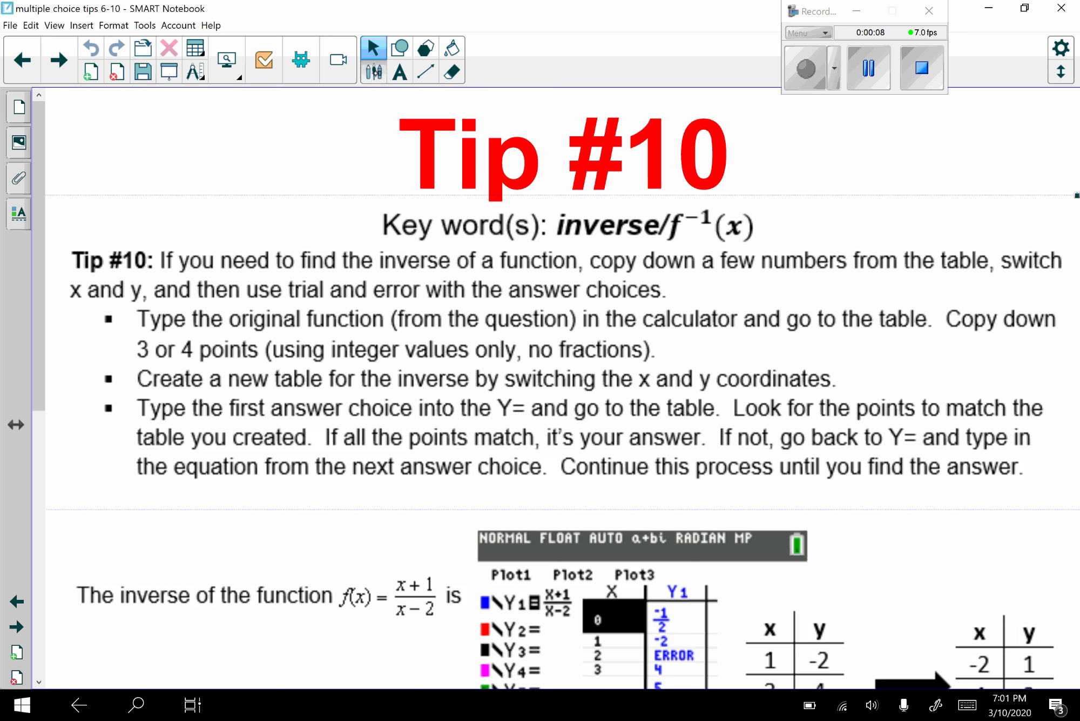
- Circle the key word f⁻¹(x) beside Key word(s) with the black pen
click(373, 71)
mouse_move(675, 239)
mouse_down()
mouse_move(745, 246)
mouse_move(749, 211)
mouse_move(702, 197)
mouse_move(704, 243)
mouse_up()
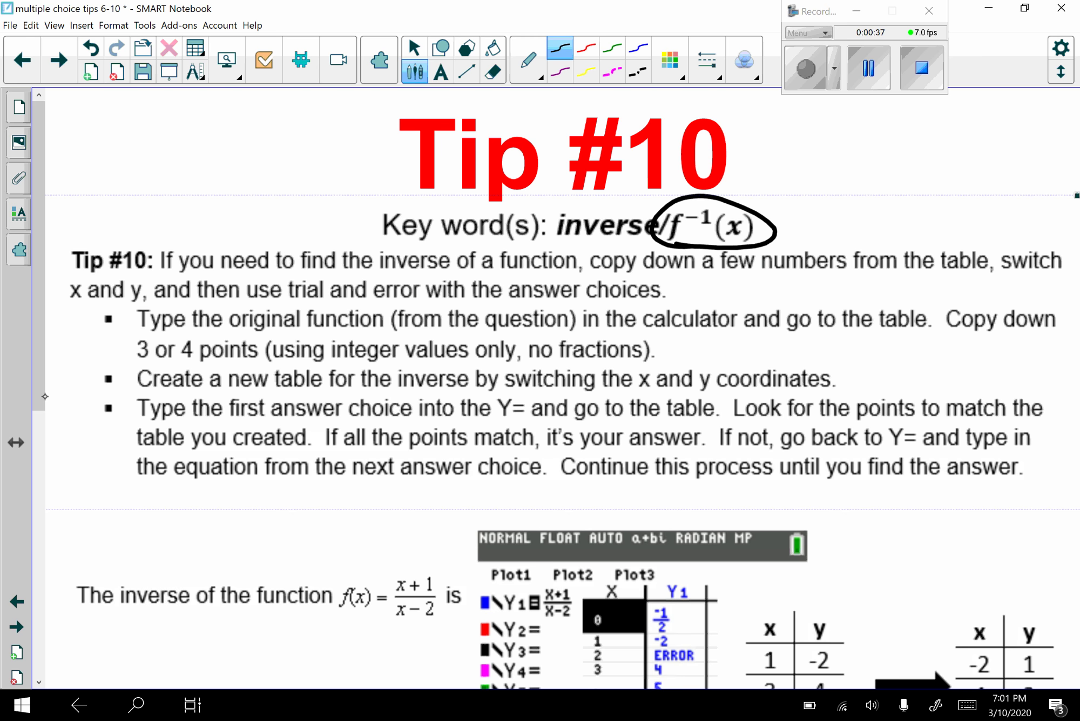
- Scroll down to the question and box f(x) = (x+1)/(x−2) in purple ink
scroll(45, 443, down, 1)
scroll(44, 443, down, 3)
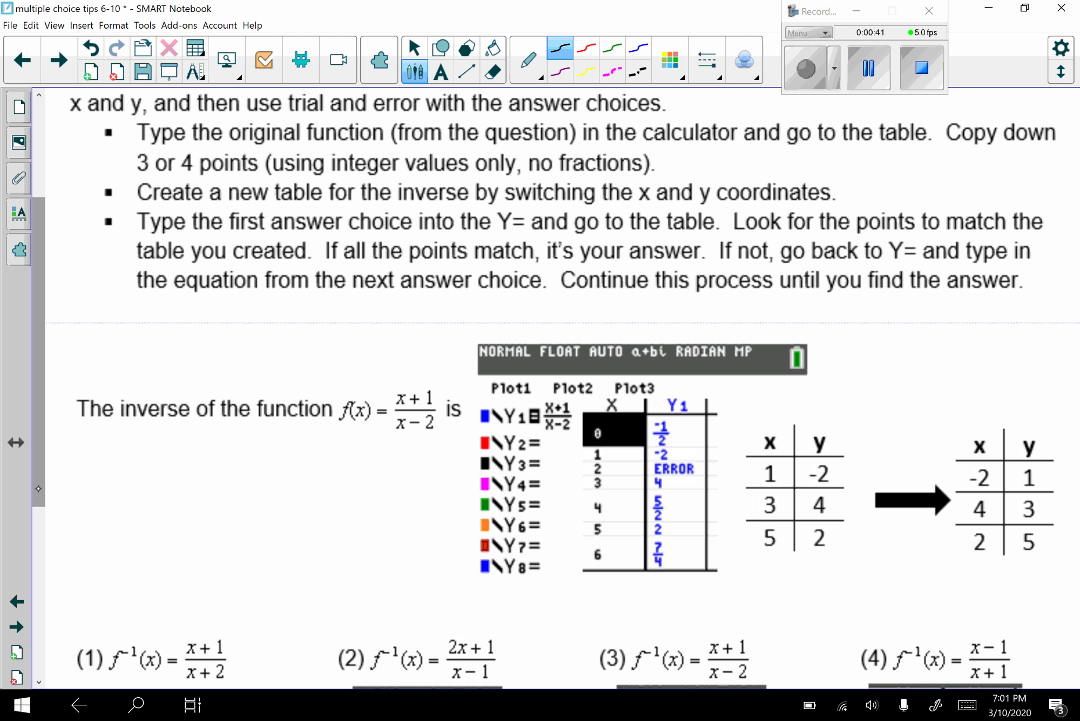
click(560, 71)
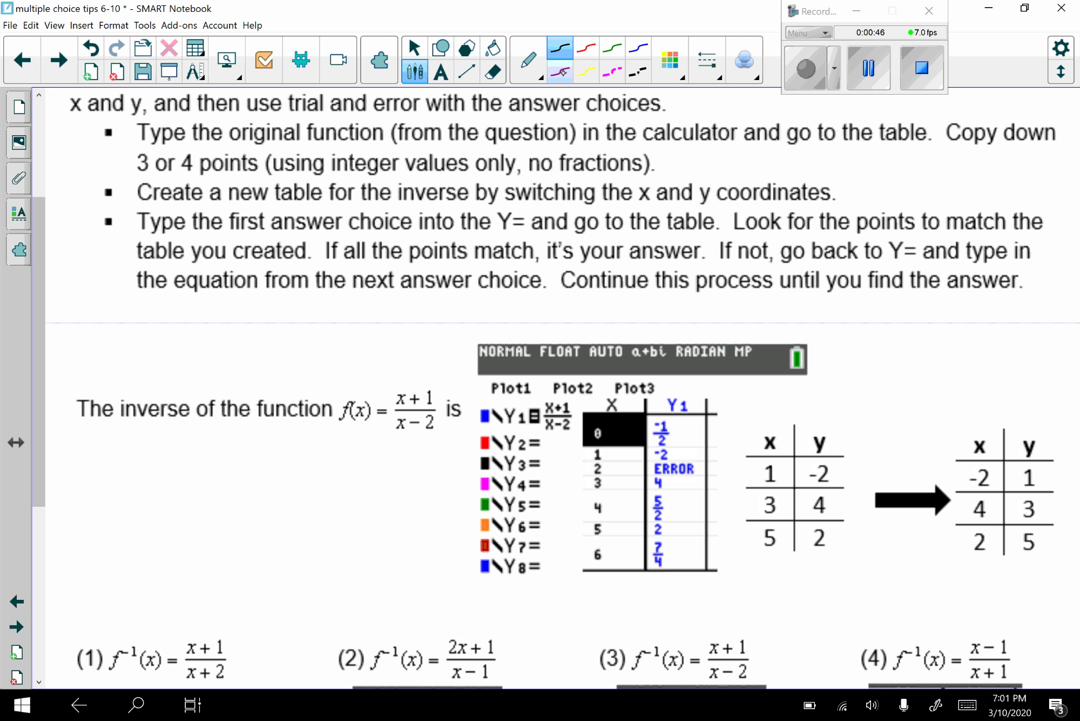
mouse_move(323, 374)
mouse_down()
mouse_move(452, 392)
mouse_move(318, 373)
mouse_up()
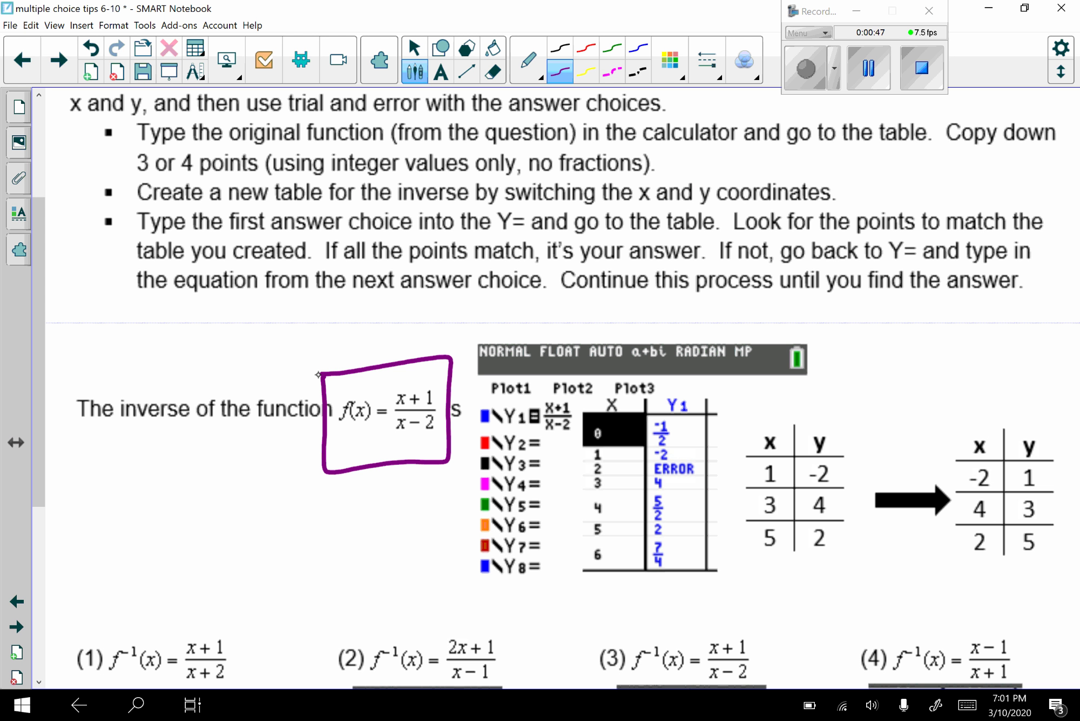
click(192, 705)
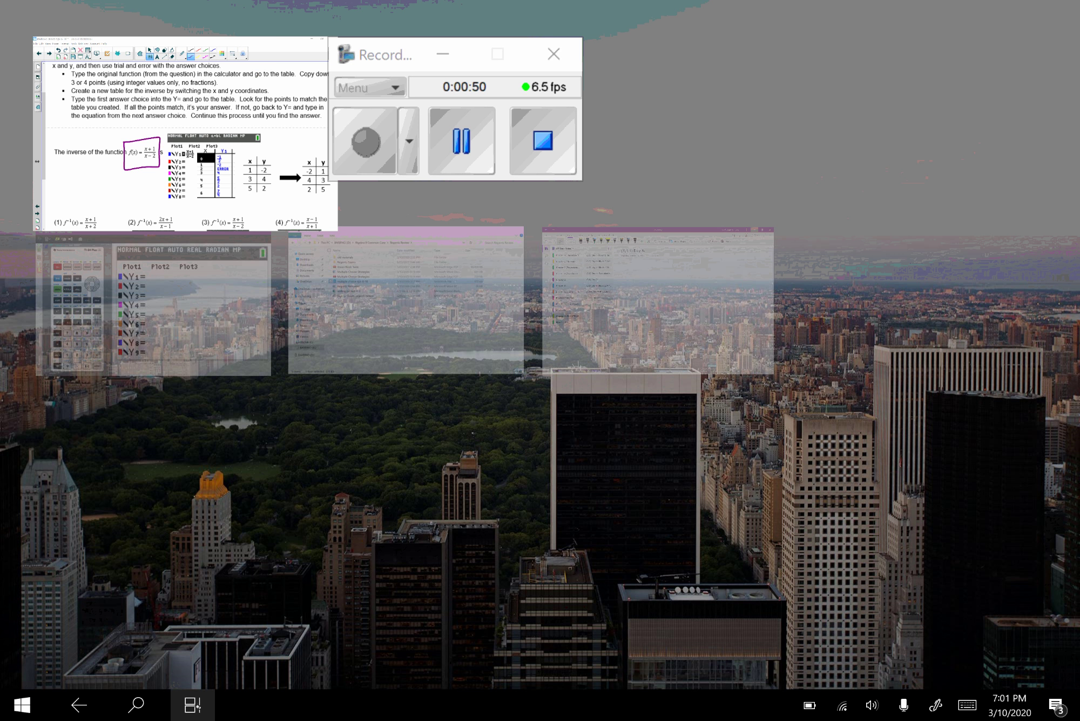
- In TI-SmartView CE, insert an n/d stacked fraction template into Y1
click(105, 293)
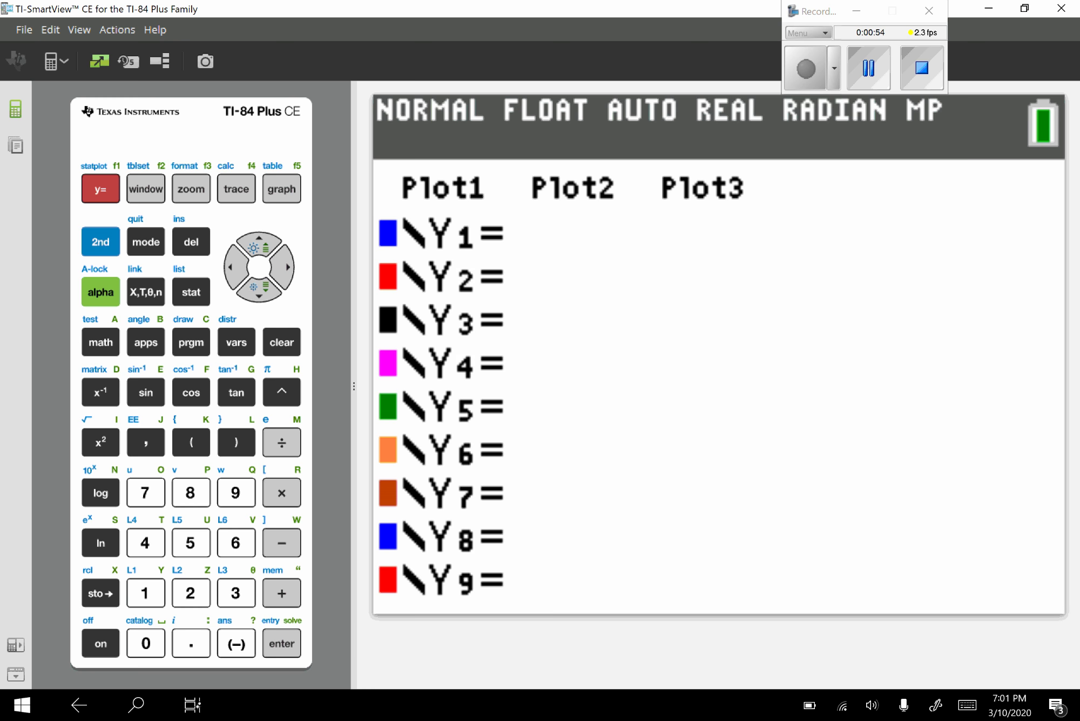
click(104, 293)
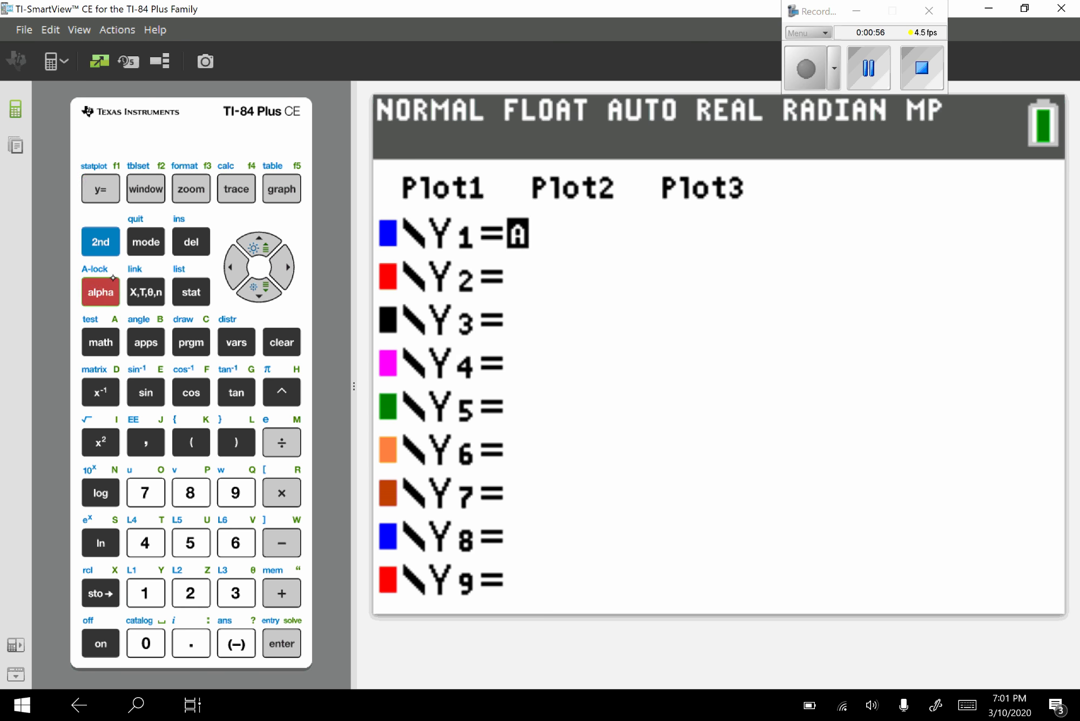
click(93, 198)
click(277, 644)
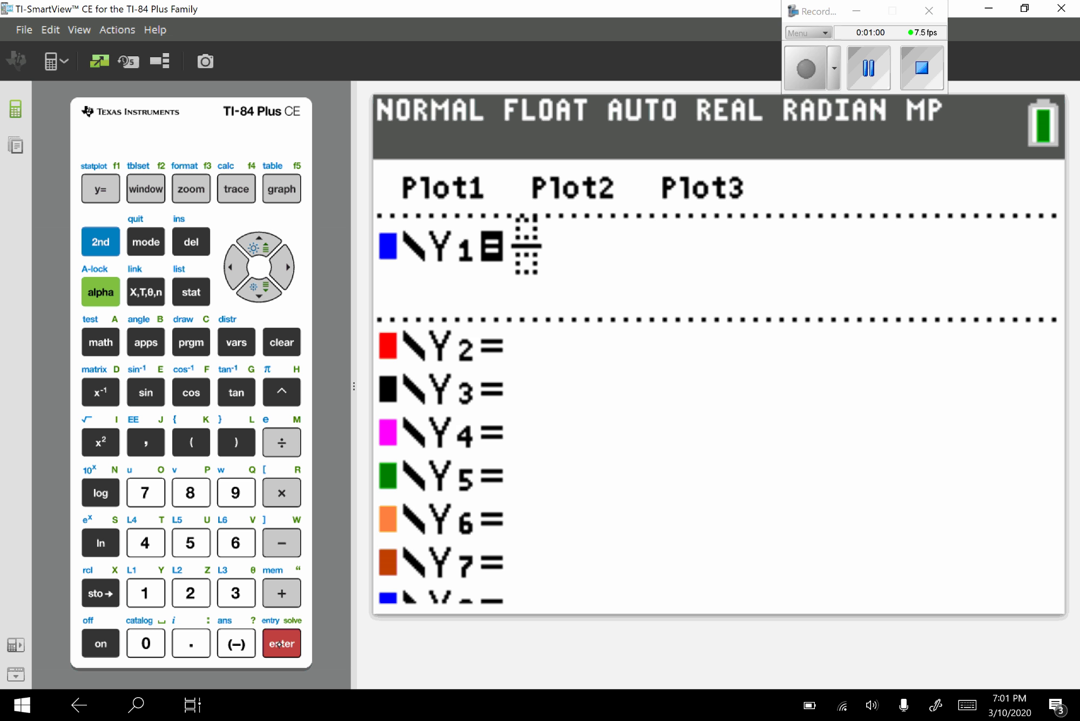
- Fill the Y1 fraction with X+1 in the numerator and X−2 in the denominator
click(164, 297)
click(278, 596)
click(148, 594)
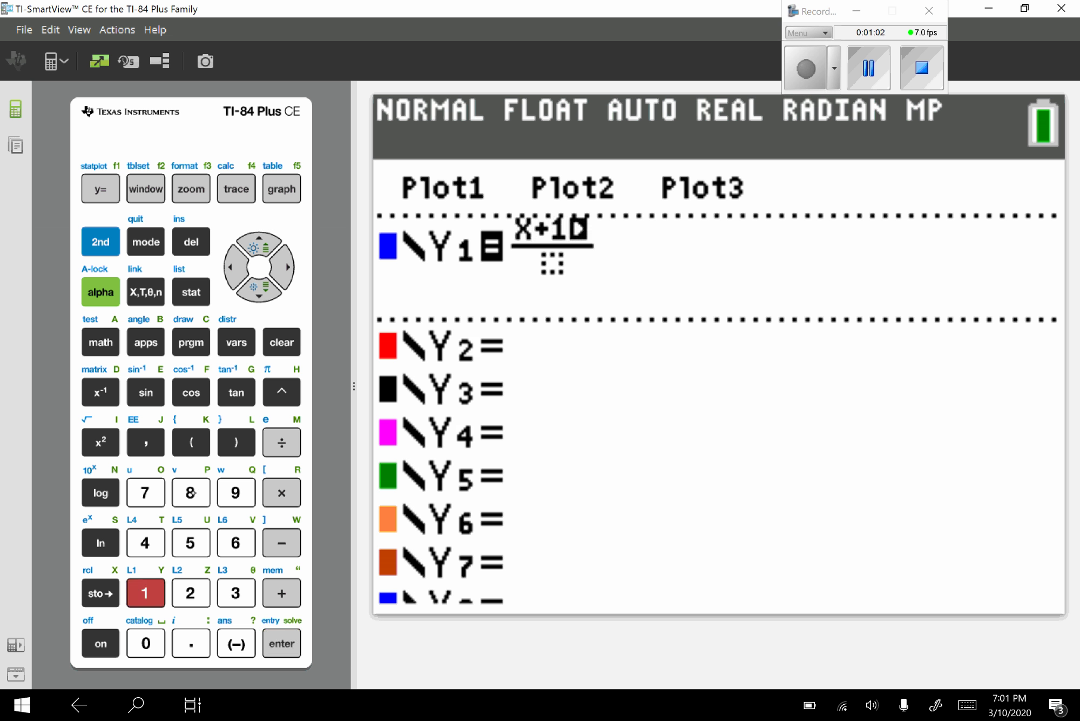
click(252, 289)
click(151, 296)
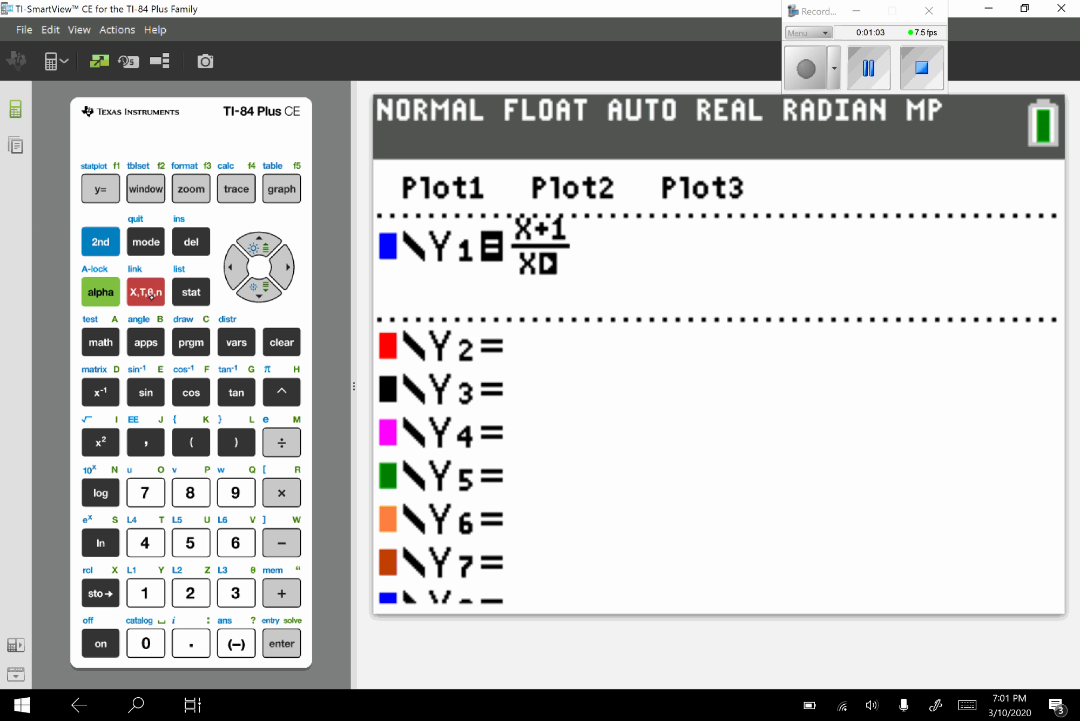
click(268, 553)
click(184, 604)
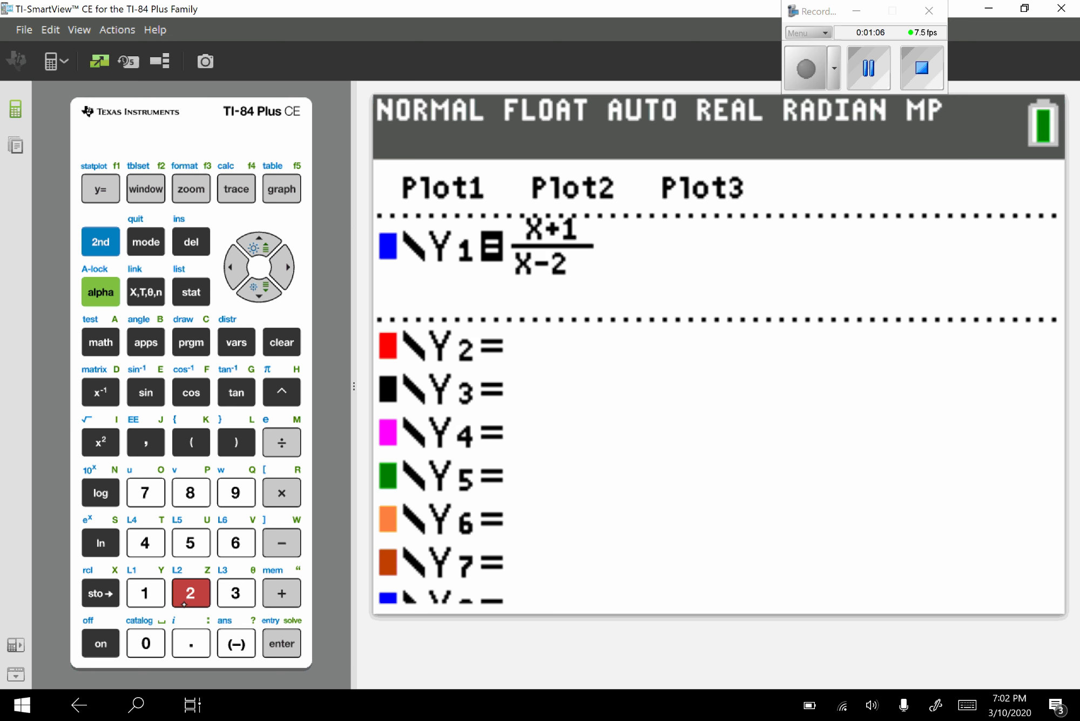
click(100, 241)
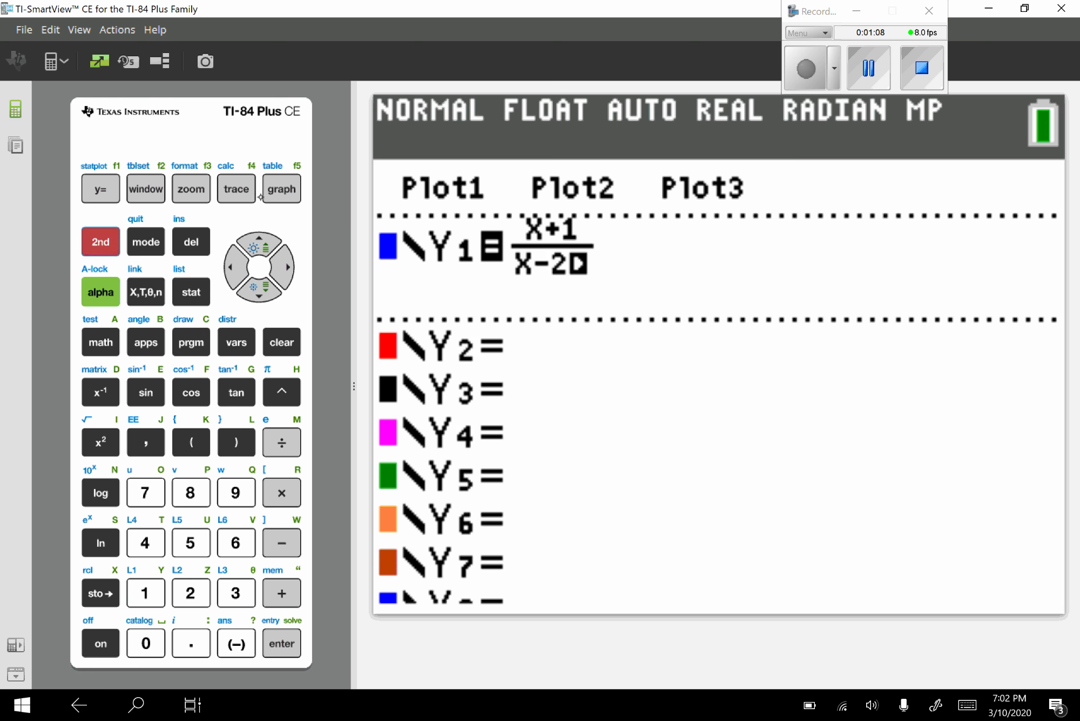
- Show the Y1 table of values and step down to the X=5 row
click(270, 190)
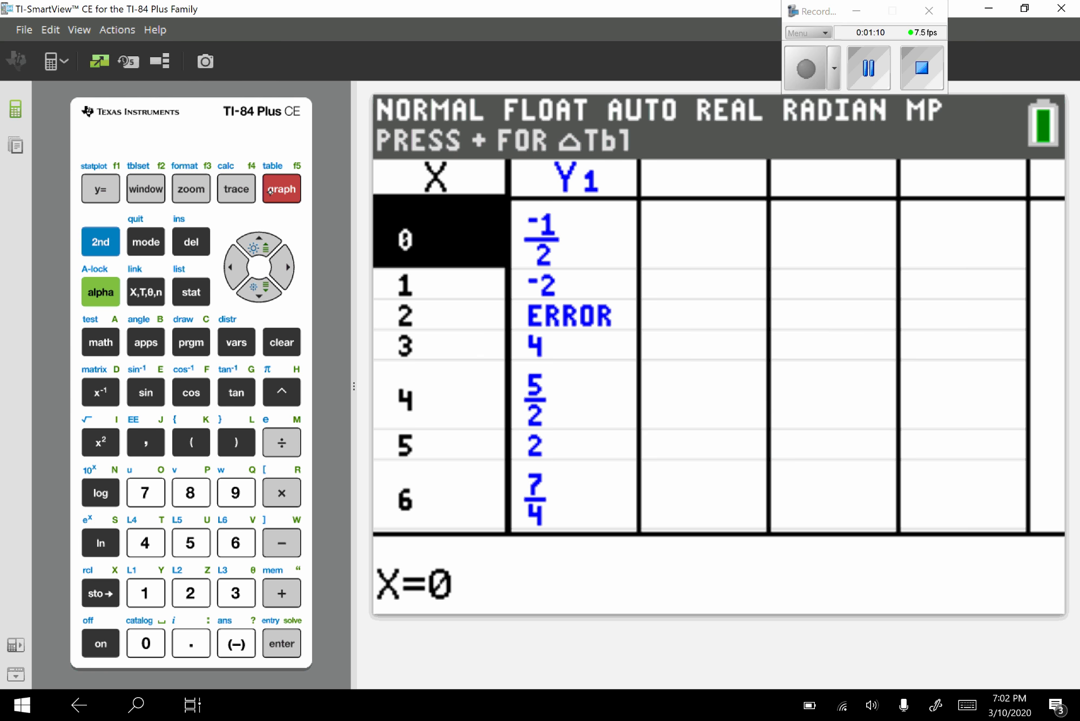
click(258, 295)
click(259, 295)
click(258, 295)
click(258, 294)
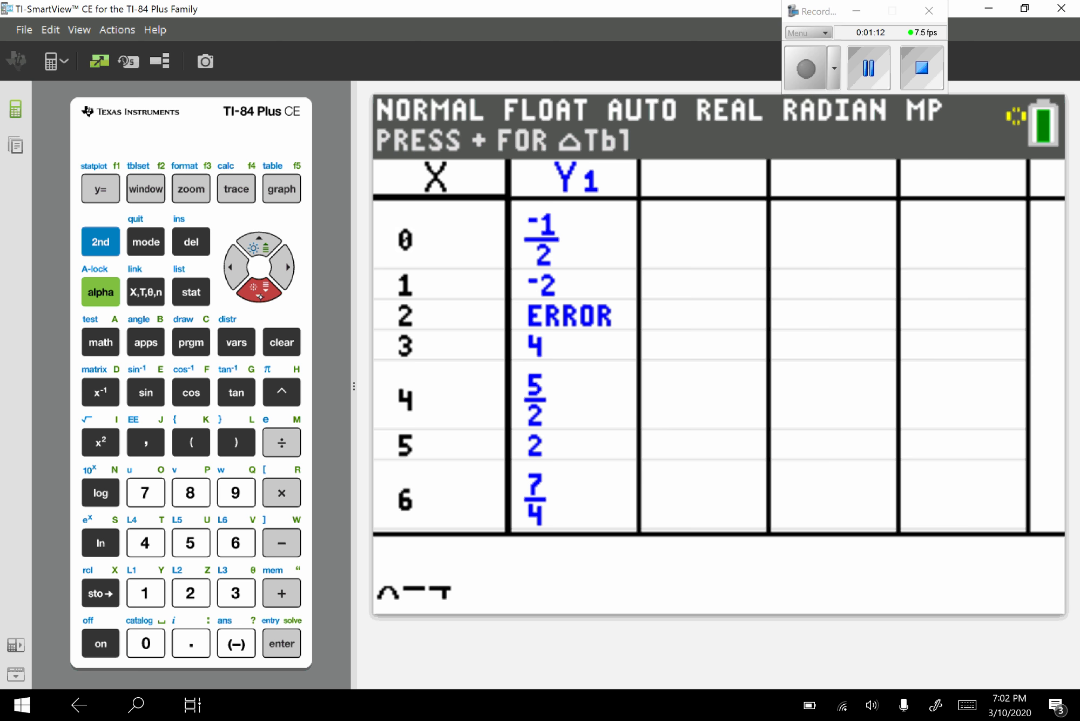
click(259, 295)
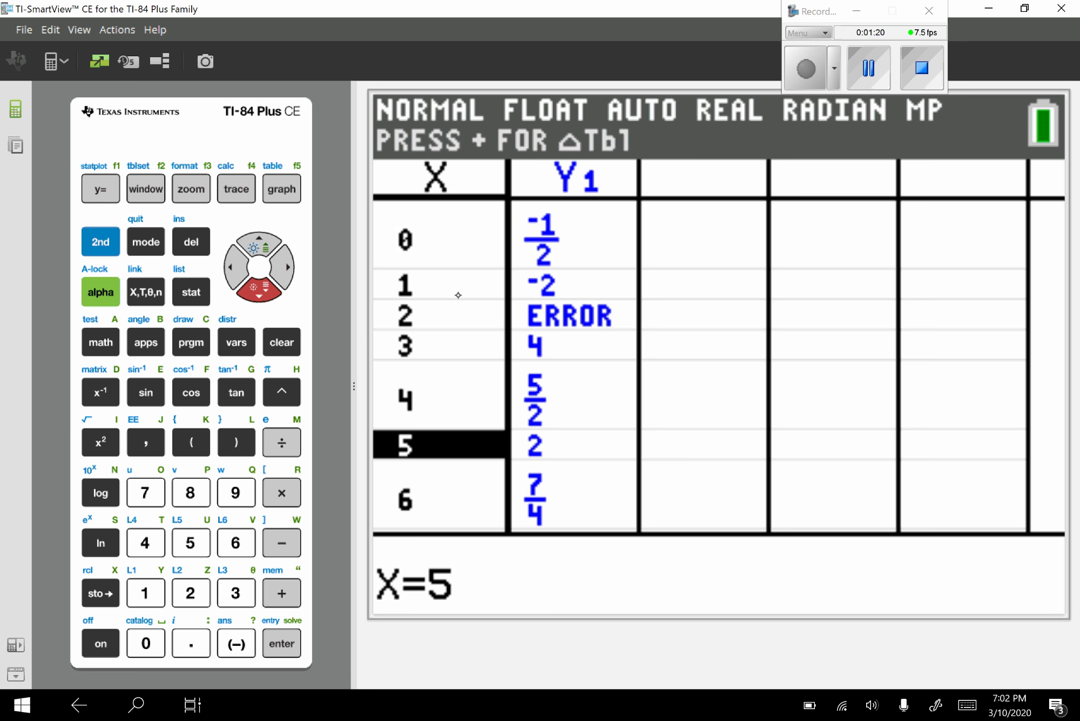
- Return to the SMART Notebook slide
drag(576, 277, 475, 285)
click(193, 704)
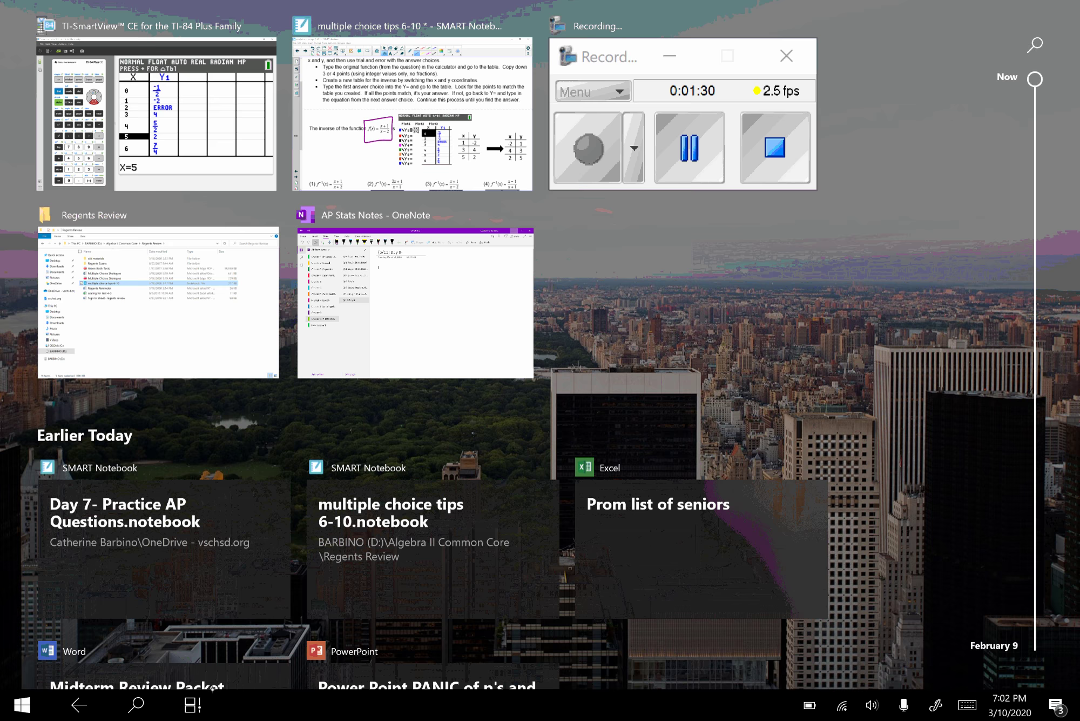
click(411, 119)
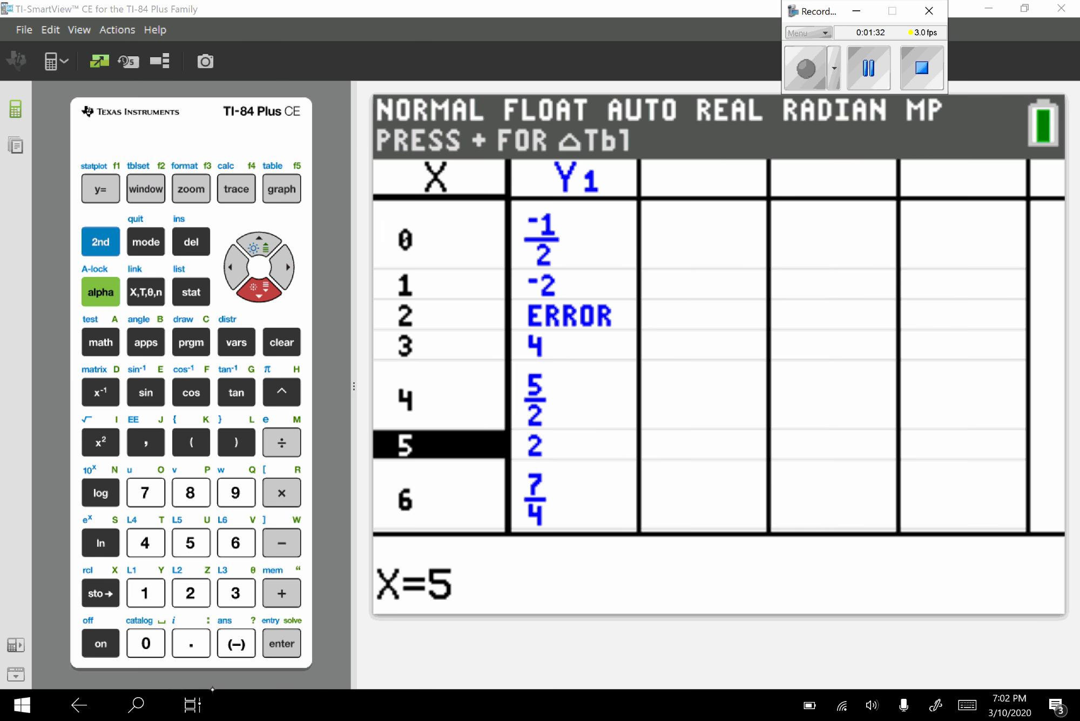
- Back in SMART Notebook, circle the original x/y points table in purple
click(193, 704)
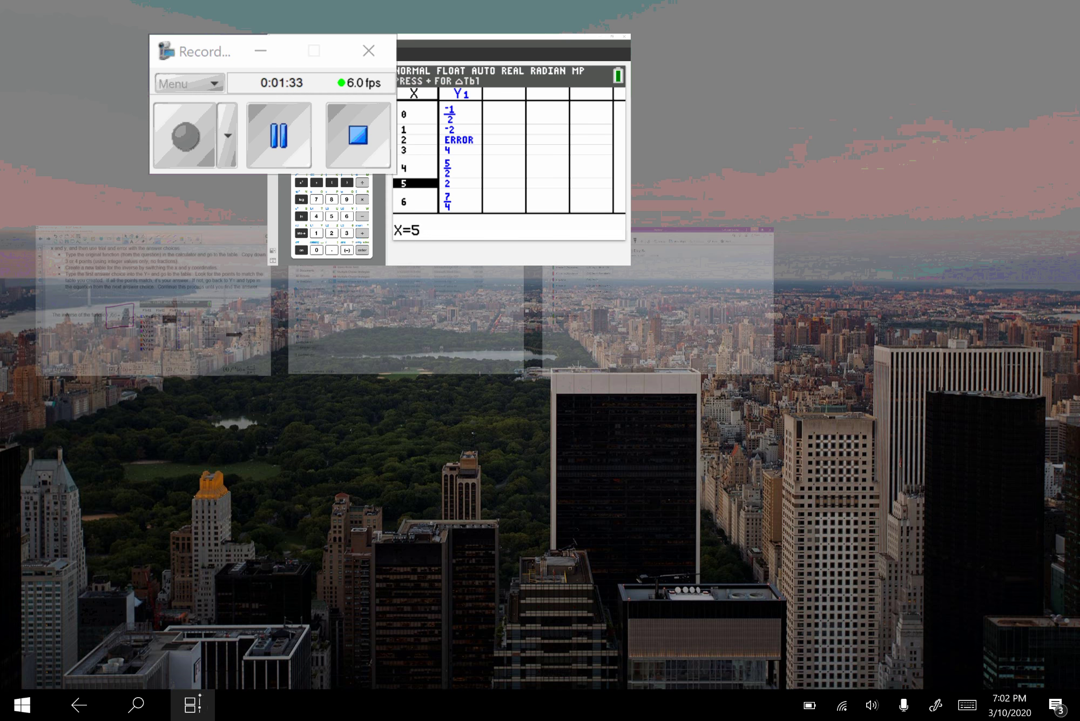
click(840, 439)
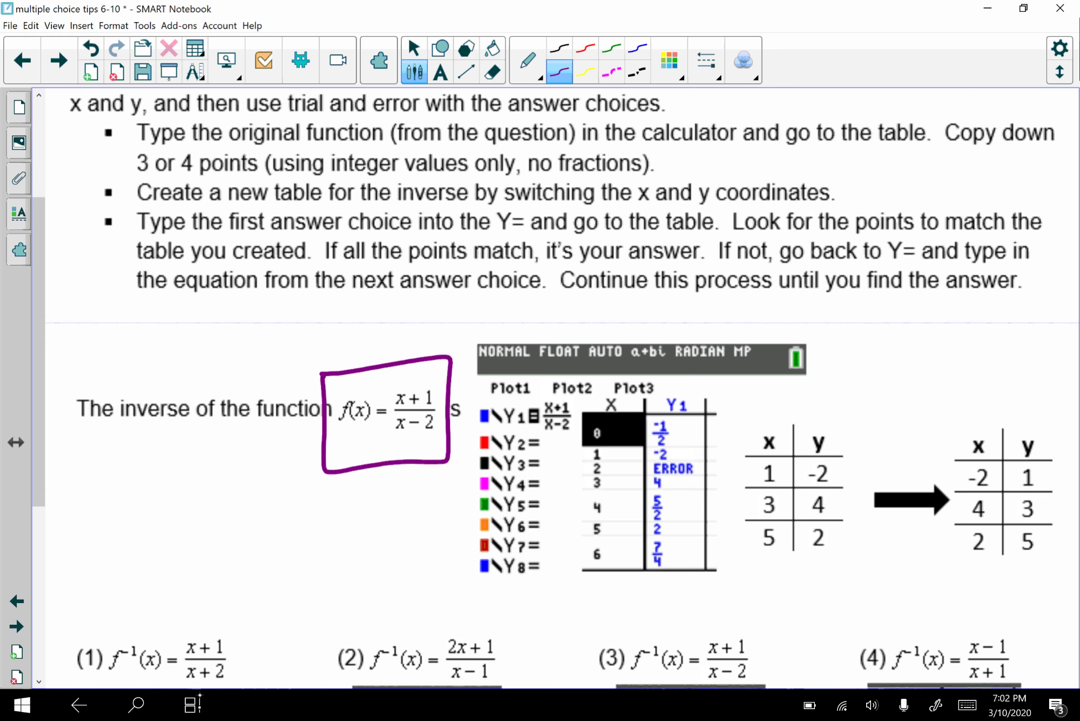
mouse_move(840, 439)
mouse_down()
mouse_move(728, 472)
mouse_move(783, 589)
mouse_move(805, 423)
mouse_up()
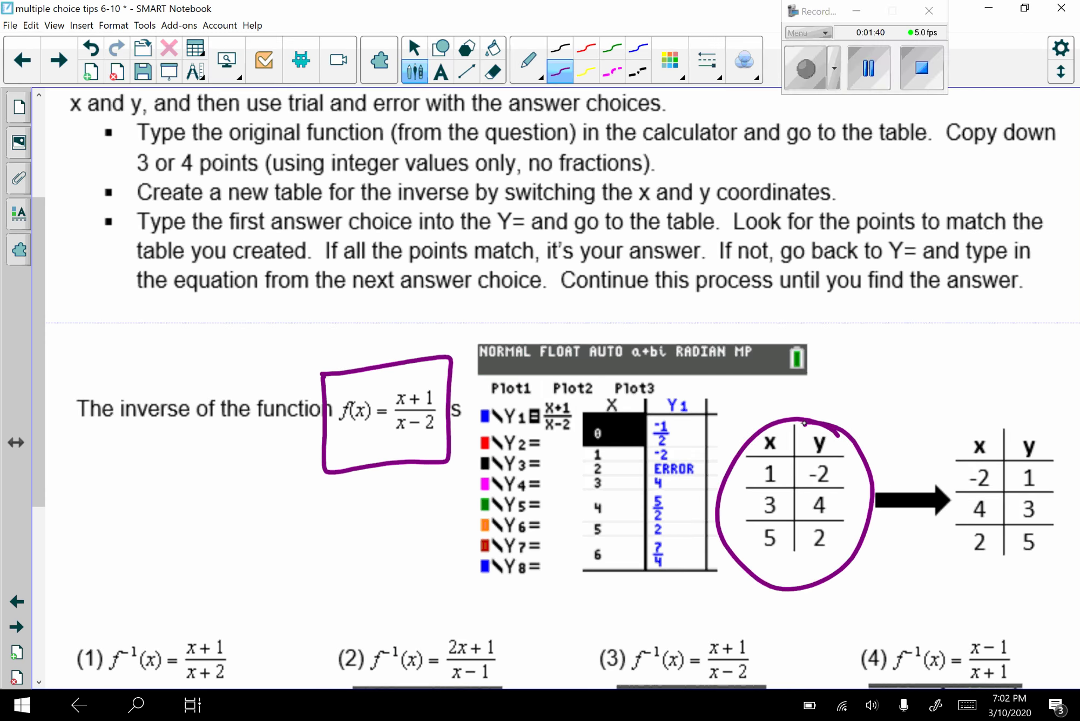
- Handwrite the label 'inverse (switch x&y)' above the tables
drag(872, 415, 901, 404)
mouse_move(909, 386)
mouse_down()
mouse_move(920, 396)
mouse_move(942, 378)
mouse_move(983, 374)
mouse_up()
mouse_move(880, 430)
mouse_down()
mouse_move(947, 423)
mouse_move(969, 397)
mouse_move(993, 400)
mouse_move(1015, 381)
mouse_move(1014, 402)
mouse_move(1031, 383)
mouse_move(1028, 419)
mouse_up()
drag(1035, 367, 1047, 414)
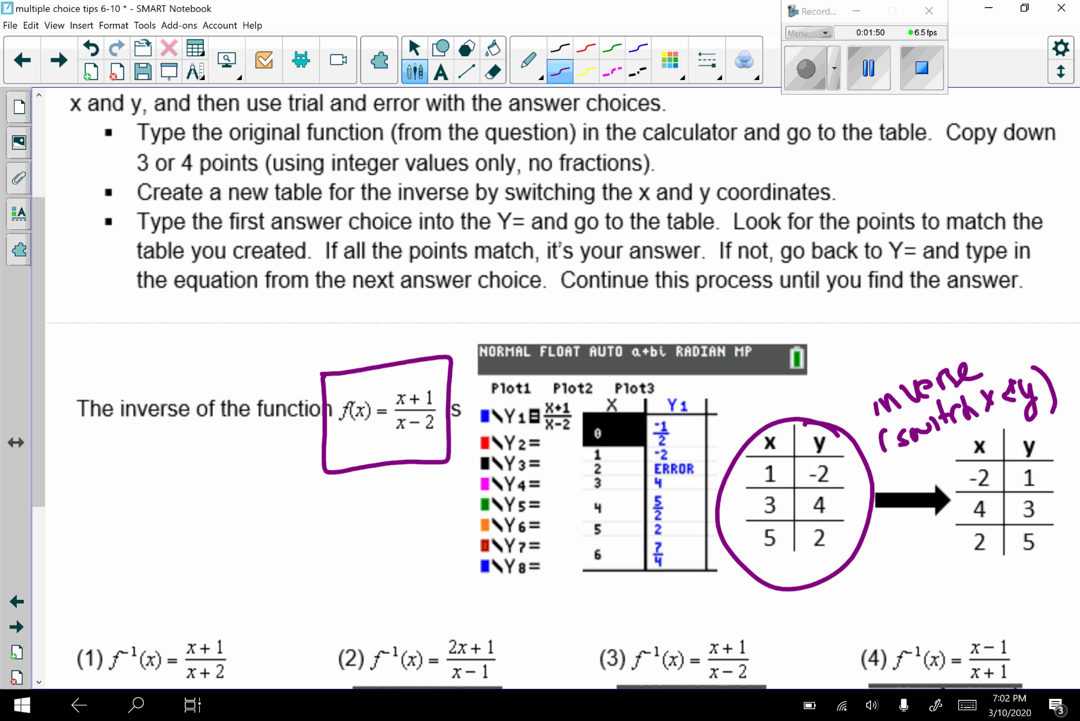
- Bracket the swapped x/y table and write 'Goal' beneath it
mouse_move(949, 547)
mouse_down()
mouse_move(1026, 567)
mouse_move(1061, 543)
mouse_up()
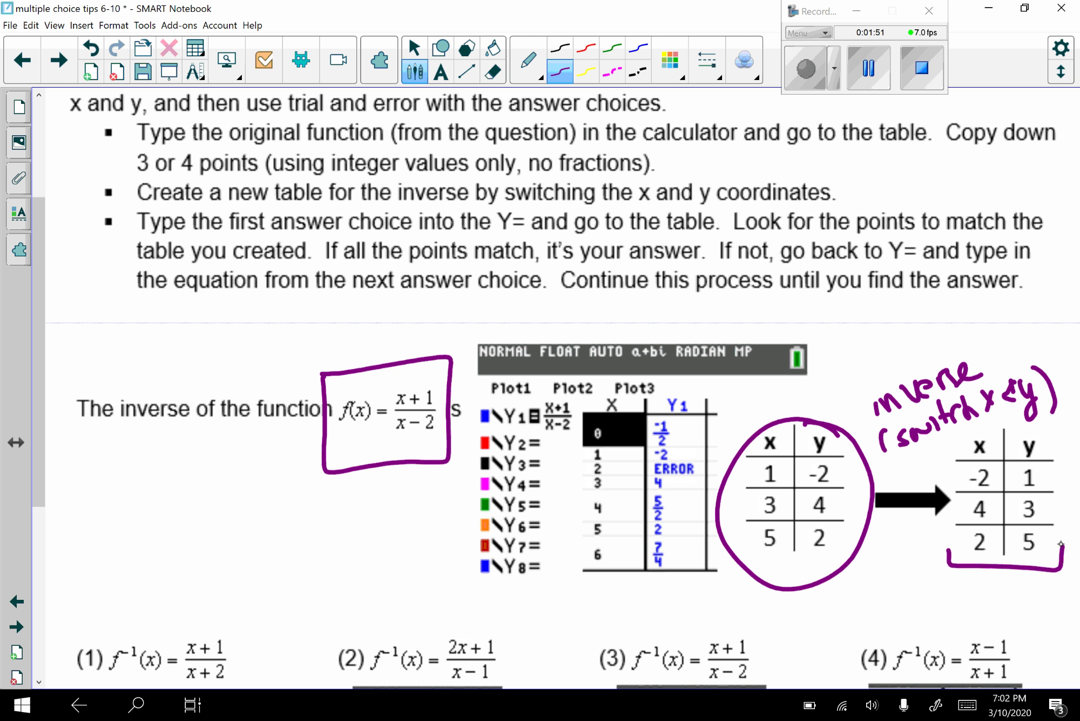
mouse_move(963, 592)
mouse_down()
mouse_move(977, 577)
mouse_move(968, 596)
mouse_move(993, 594)
mouse_up()
drag(1010, 594, 1017, 610)
drag(1022, 580, 1030, 607)
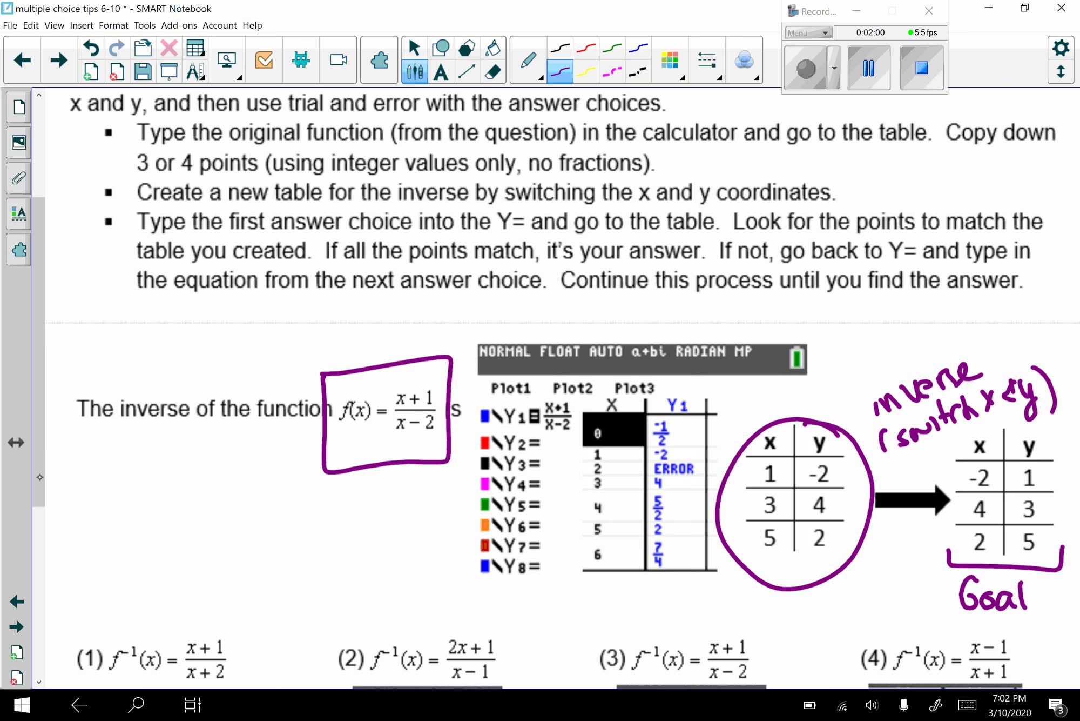
- Scroll to the answer choices, box choice (1)'s f⁻¹(x) = (x+1)/(x+2) and write 'Y =' above
scroll(62, 565, down, 5)
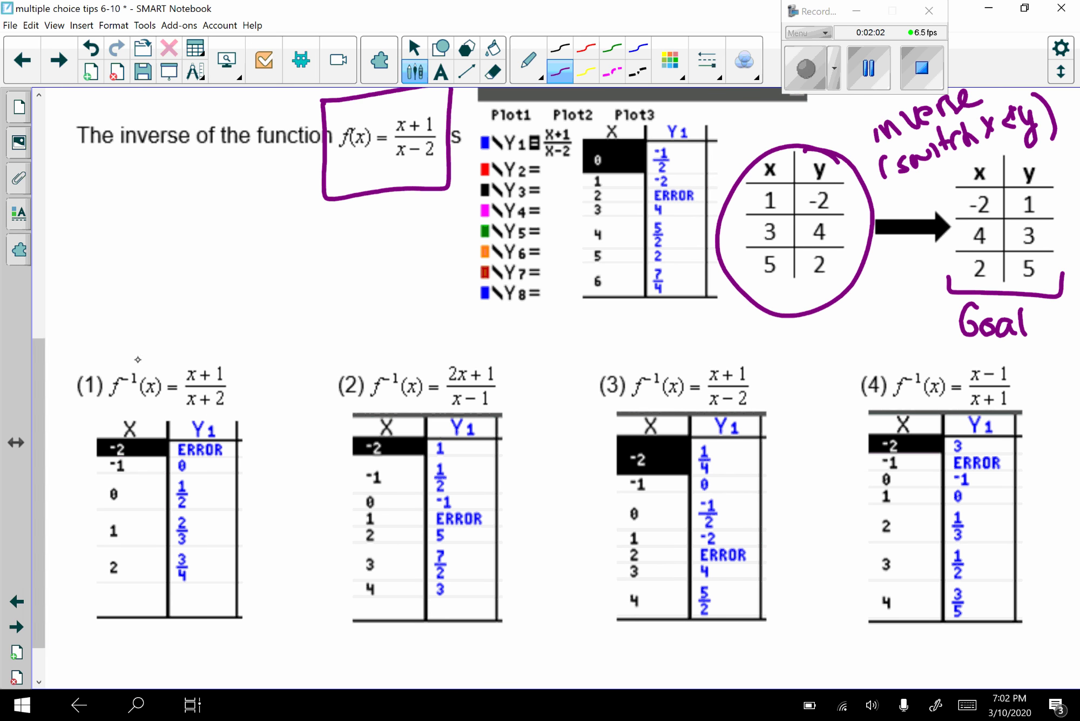
mouse_move(110, 357)
mouse_down()
mouse_move(245, 413)
mouse_move(111, 358)
mouse_up()
mouse_move(171, 297)
mouse_down()
mouse_move(200, 285)
mouse_move(197, 342)
mouse_up()
mouse_move(221, 311)
mouse_down()
mouse_move(240, 306)
mouse_move(243, 321)
mouse_up()
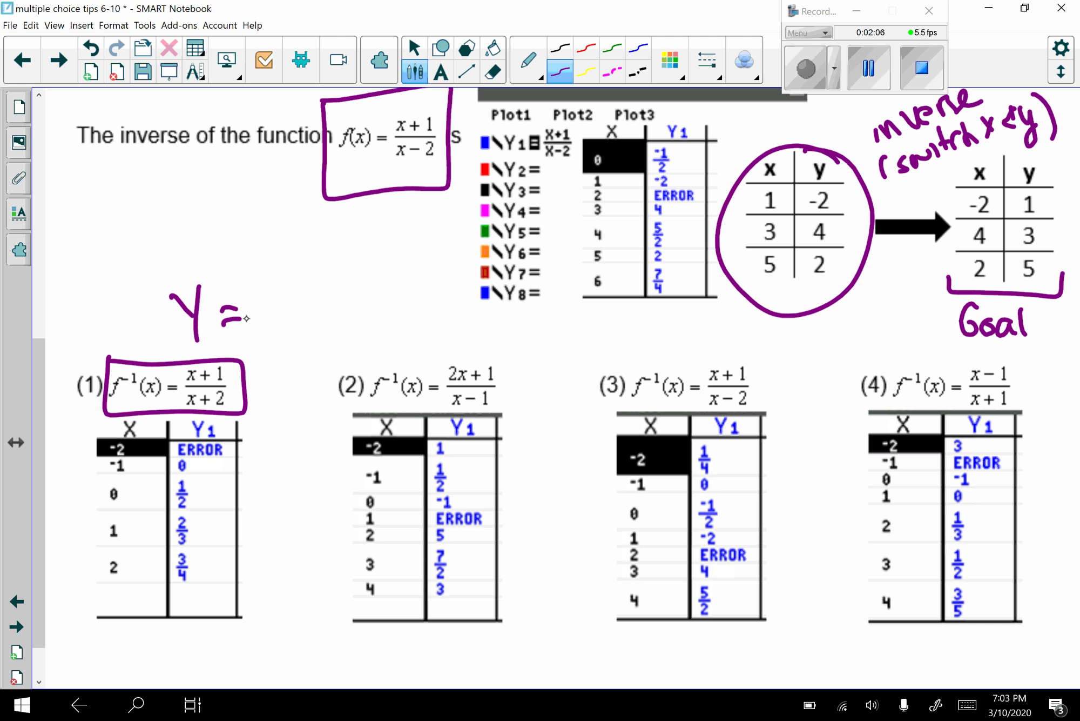
click(192, 704)
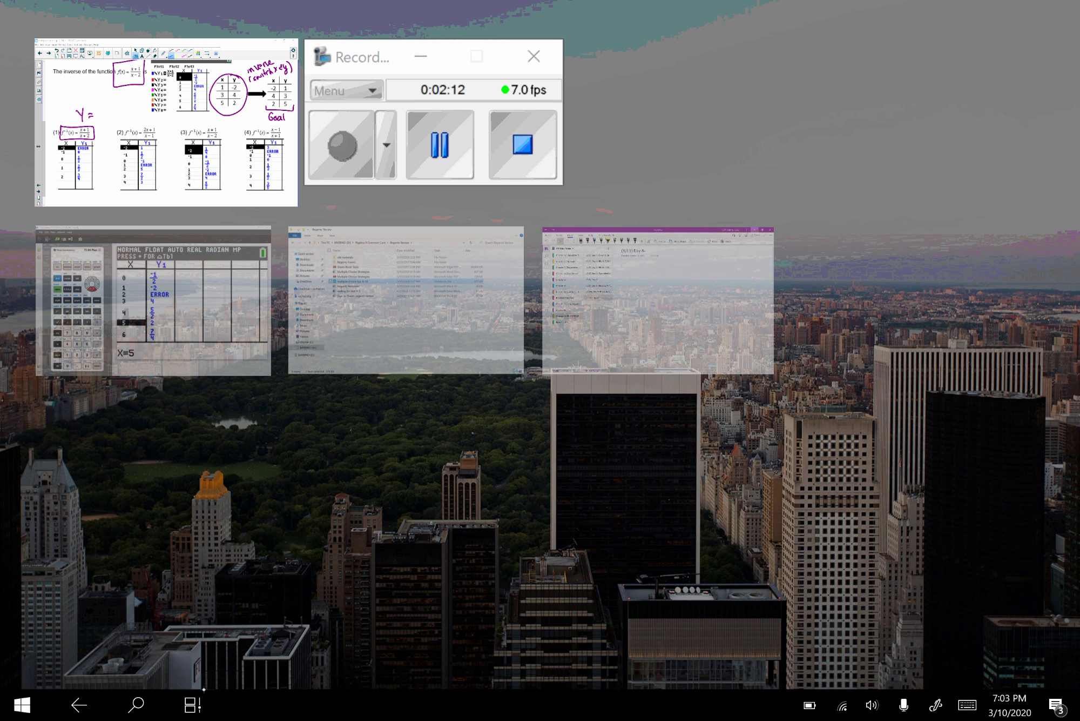
- In TI-SmartView CE, clear the old Y1 and insert a fresh n/d fraction template
click(153, 300)
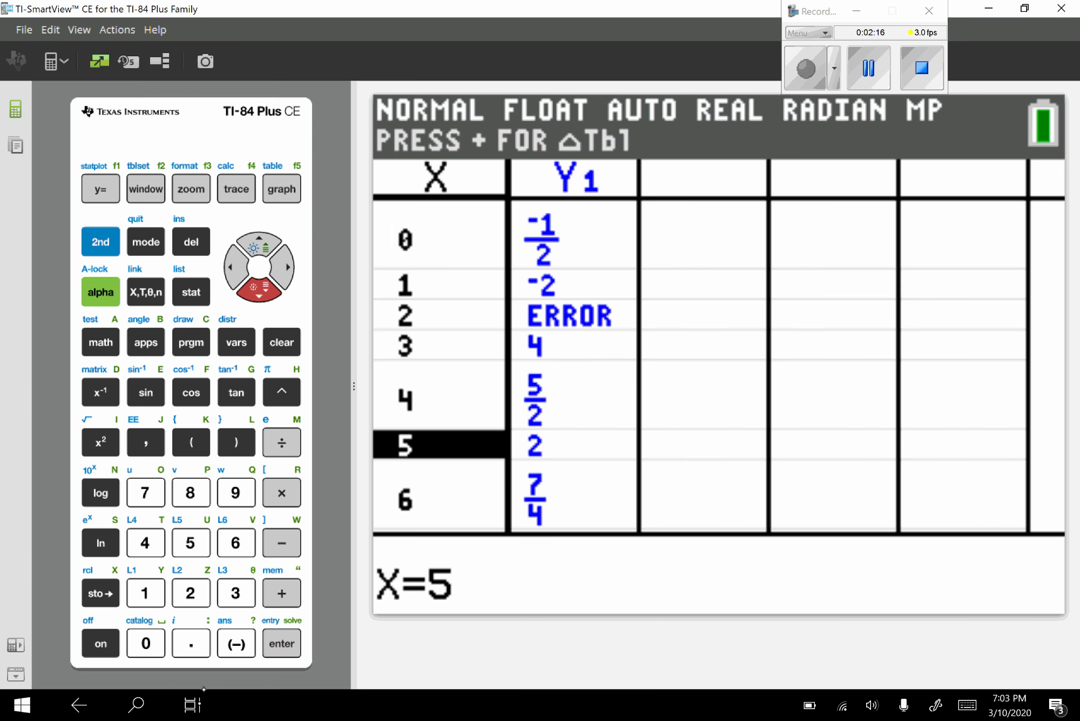
click(99, 190)
click(285, 345)
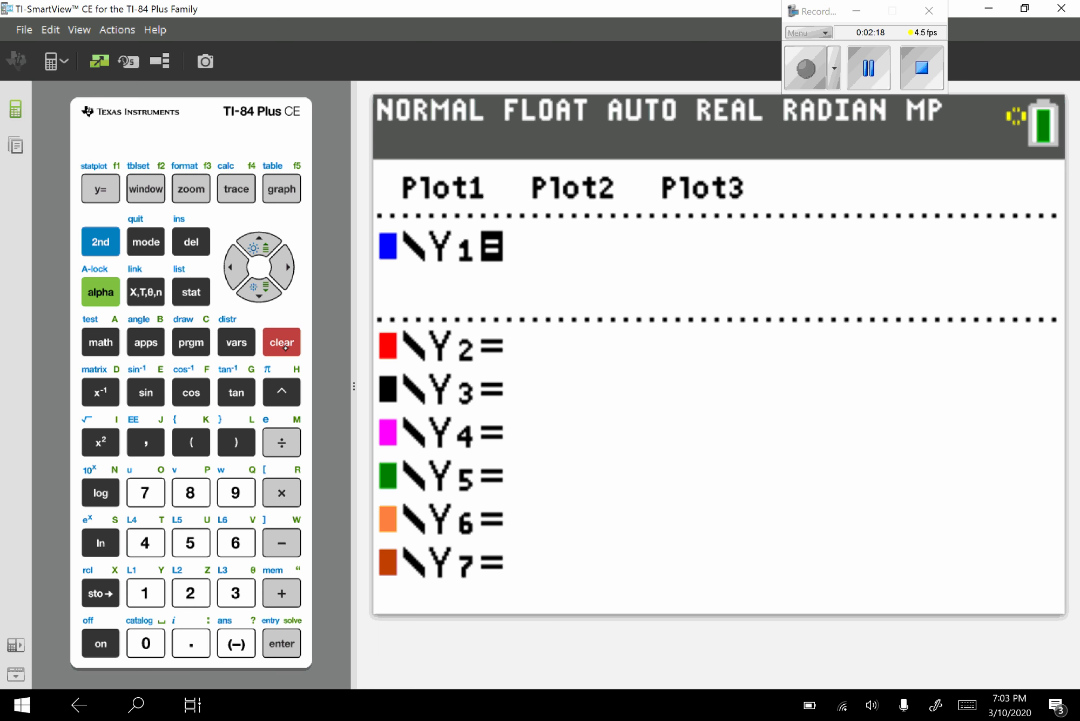
click(100, 291)
click(112, 190)
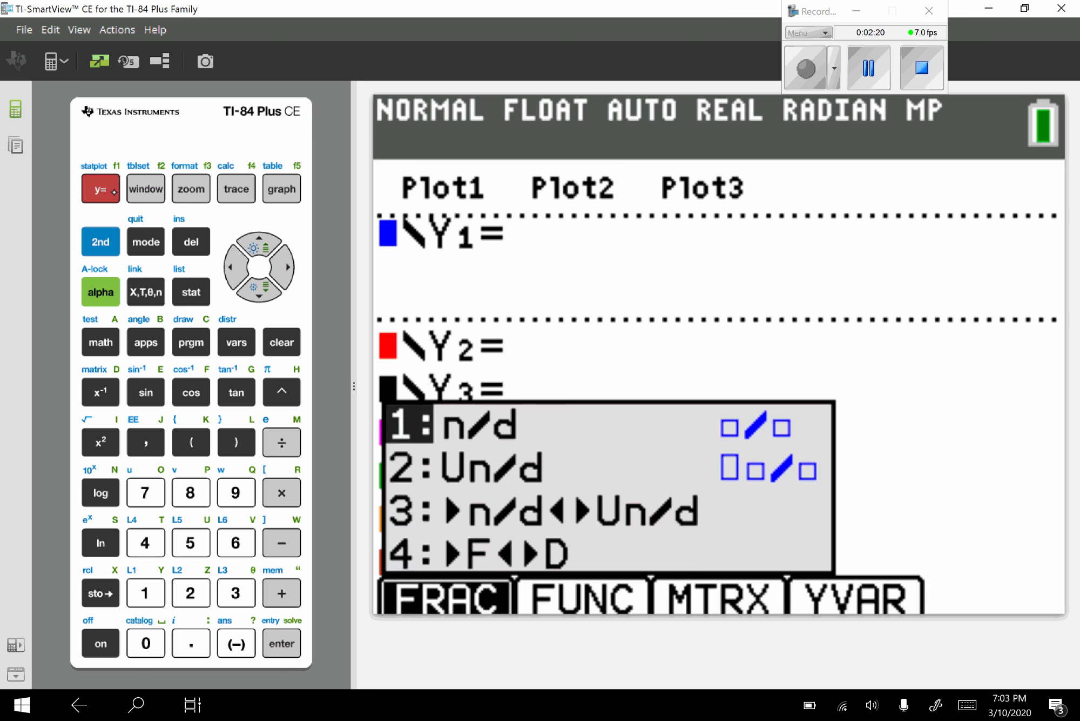
click(281, 642)
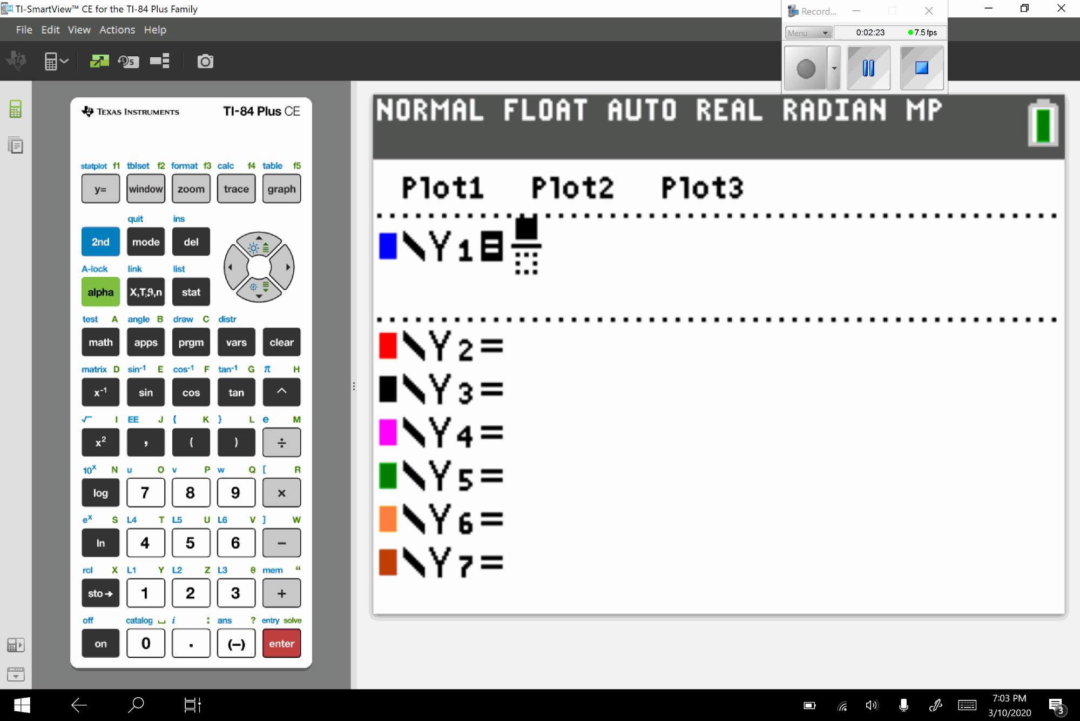
- Enter X+1 over X+2 as Y1 and display its table of values
key(x)
click(281, 592)
click(145, 593)
click(249, 302)
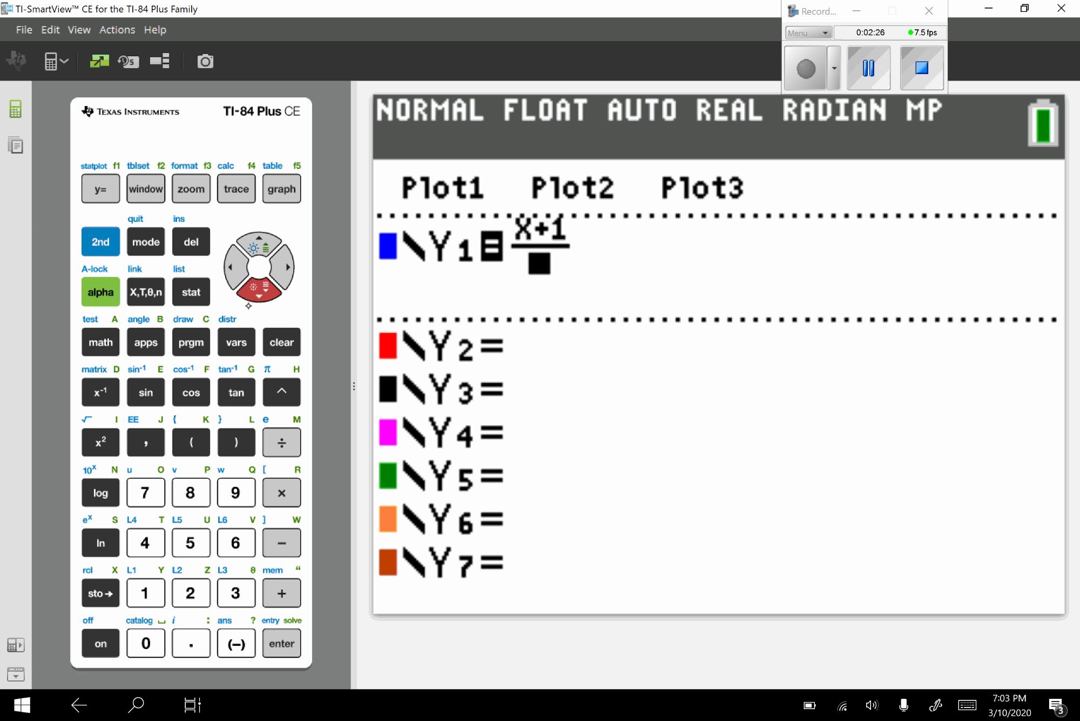
click(150, 299)
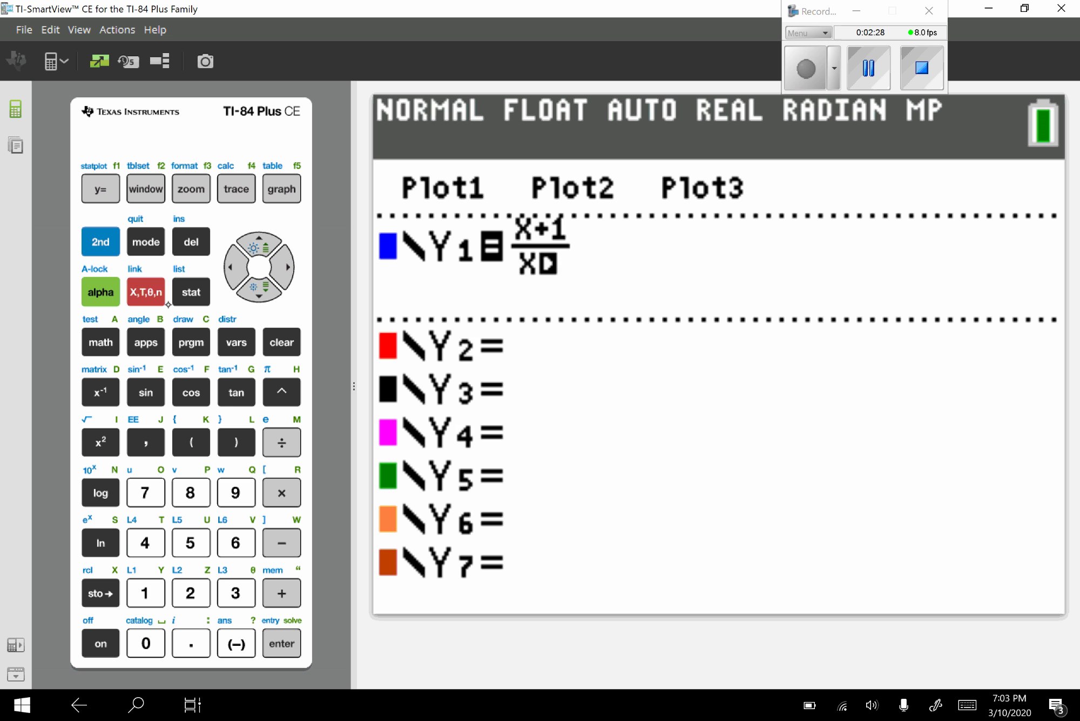
click(281, 592)
click(190, 592)
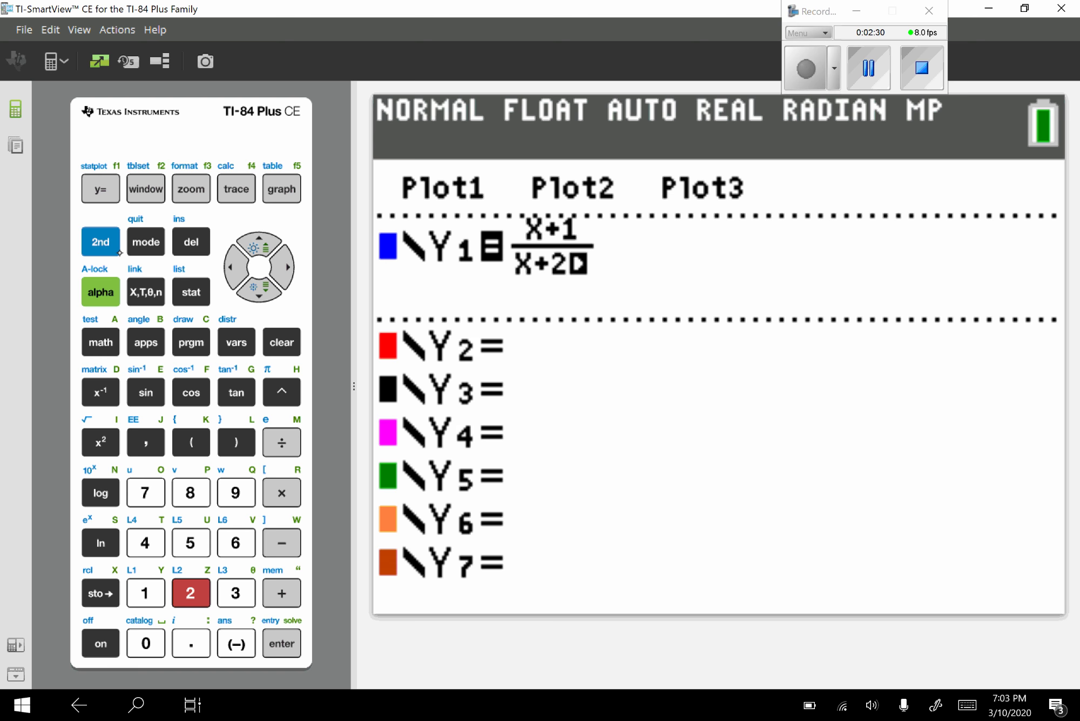
click(115, 242)
click(275, 198)
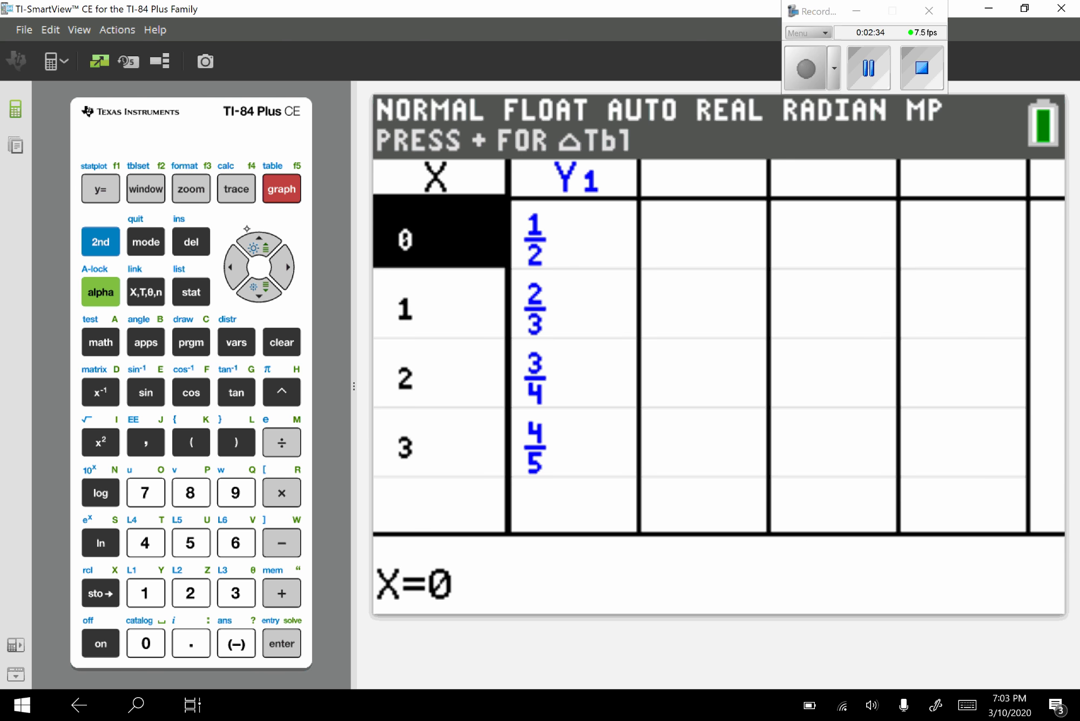
- Step through the Y1 table from X = −2 (ERROR) down to X = 4 (5/6)
click(259, 240)
click(258, 241)
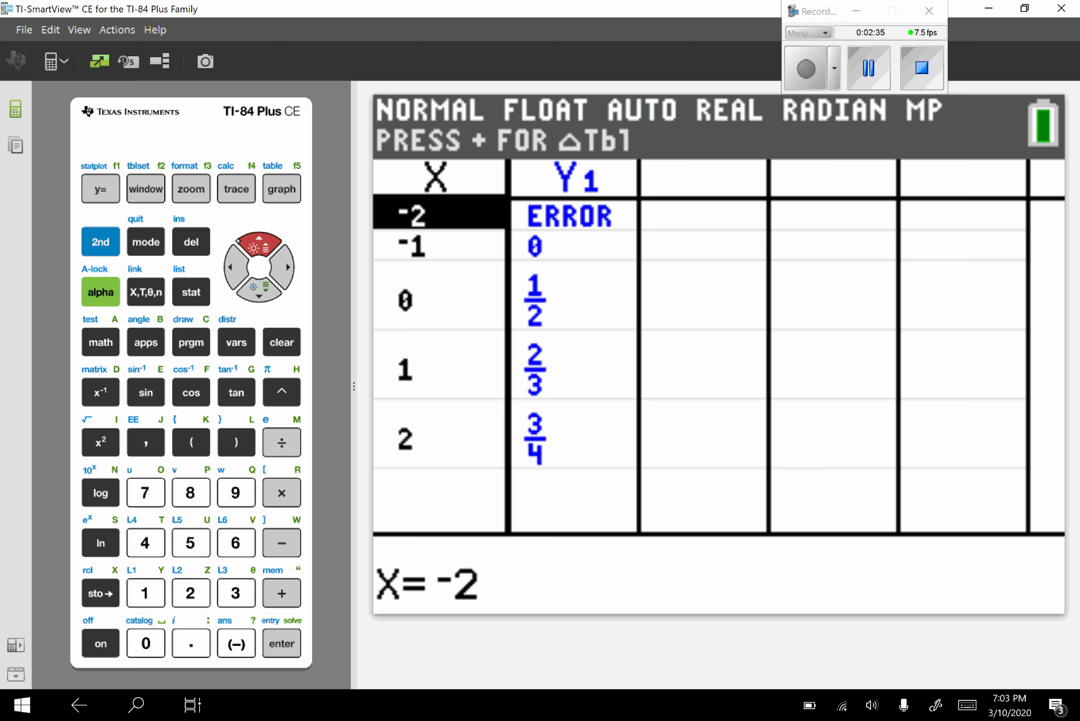
click(260, 292)
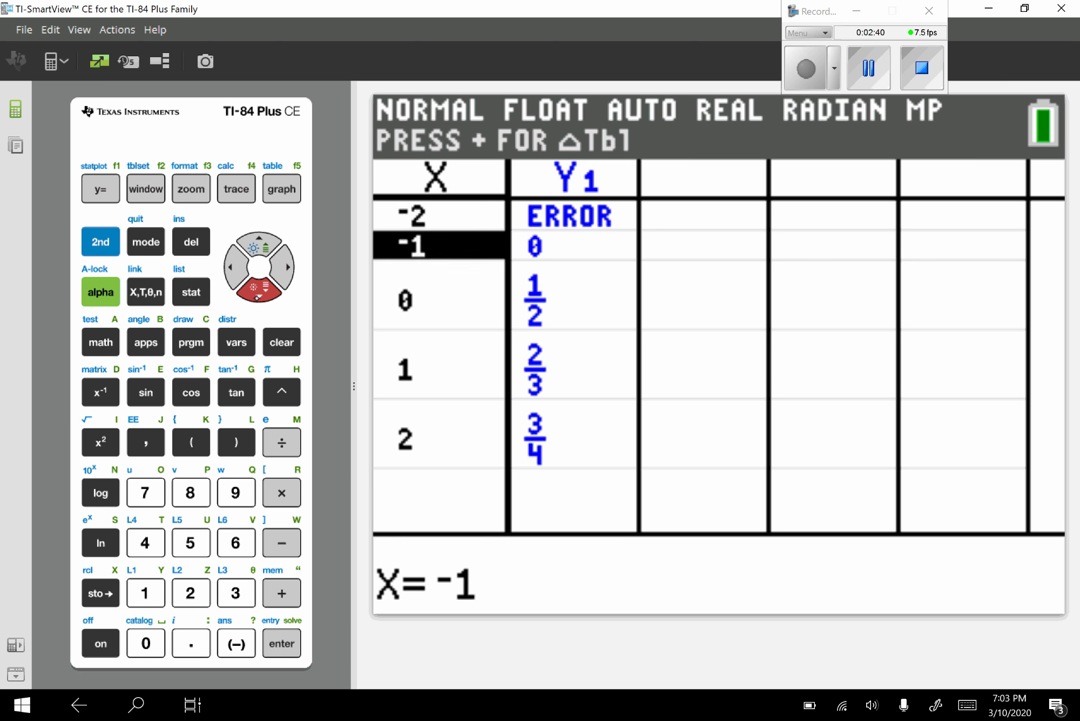
click(259, 291)
click(259, 292)
click(259, 291)
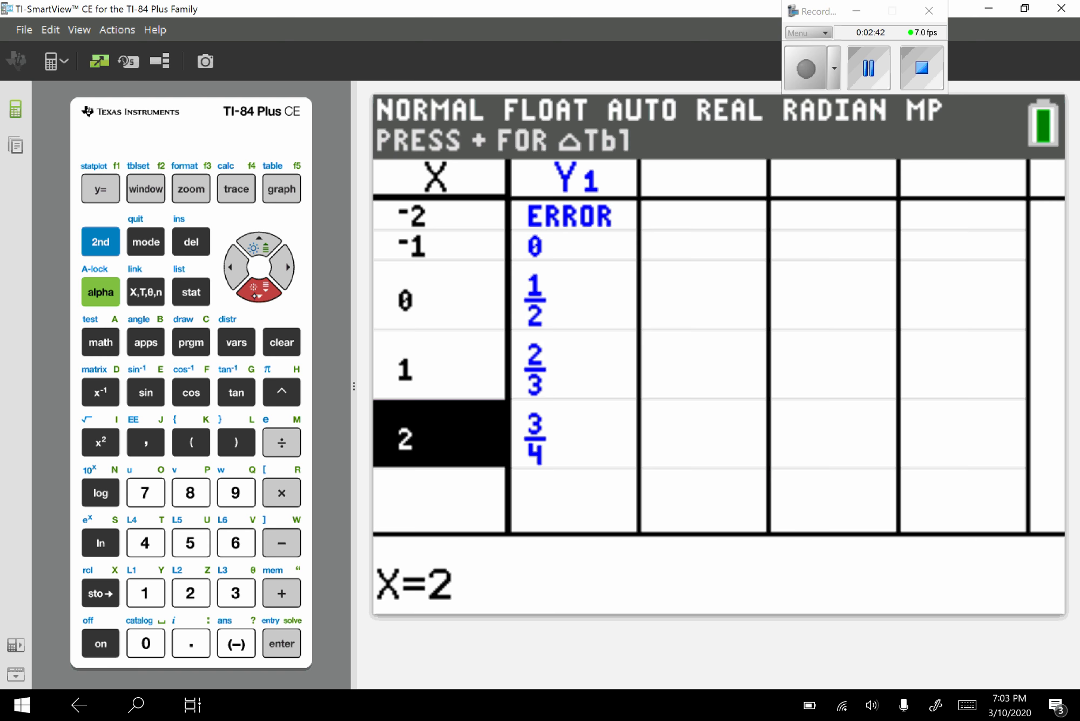
click(260, 292)
click(260, 292)
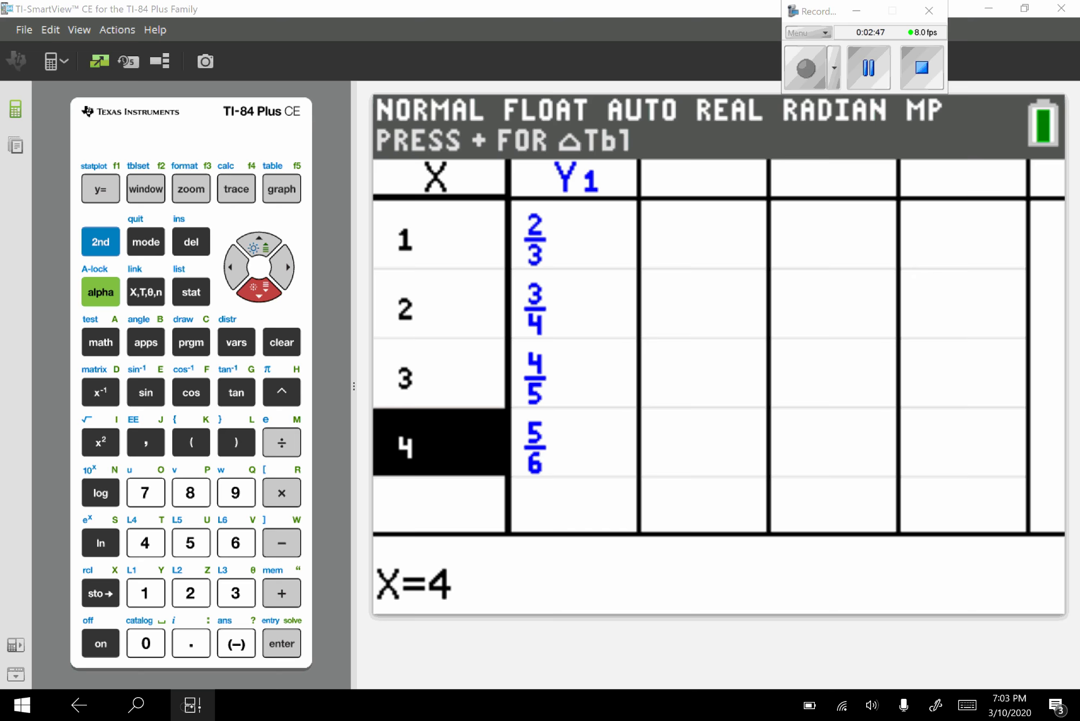
click(193, 705)
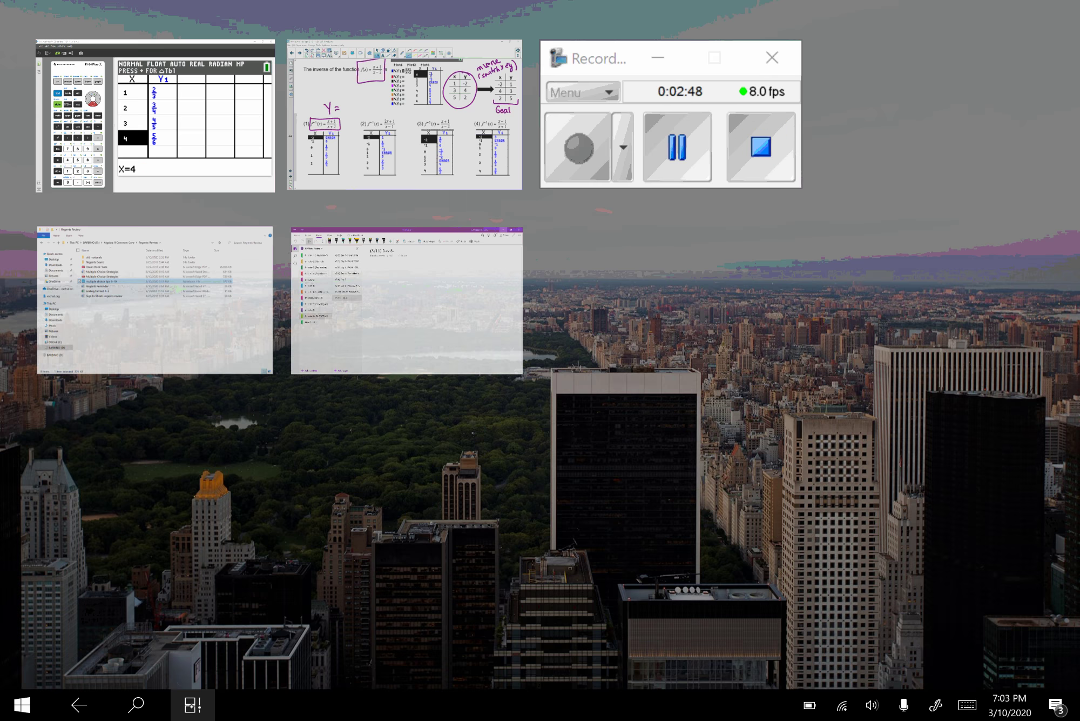
- Cross out choice (1), box choice (2)'s formula and write 'Y =' above it
click(404, 114)
mouse_move(75, 370)
mouse_down()
mouse_move(83, 379)
mouse_move(108, 357)
mouse_move(75, 418)
mouse_up()
mouse_move(377, 367)
mouse_down()
mouse_move(433, 411)
mouse_move(392, 359)
mouse_move(369, 372)
mouse_up()
mouse_move(417, 298)
mouse_down()
mouse_move(431, 319)
mouse_move(425, 350)
mouse_up()
drag(449, 323, 464, 322)
drag(448, 335, 464, 334)
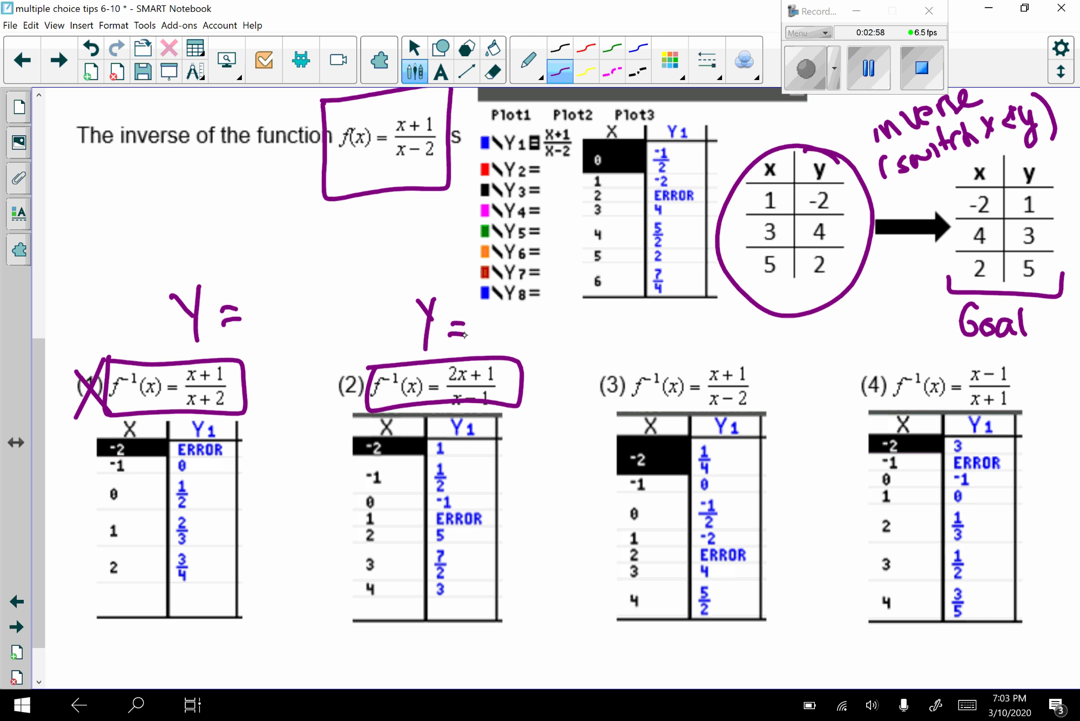
- Circle and tick choice (2)'s rows −2|1, 4|3 and 2|5, then box the whole choice
mouse_move(353, 457)
mouse_down()
mouse_move(464, 452)
mouse_move(332, 450)
mouse_move(361, 457)
mouse_up()
drag(488, 443, 530, 424)
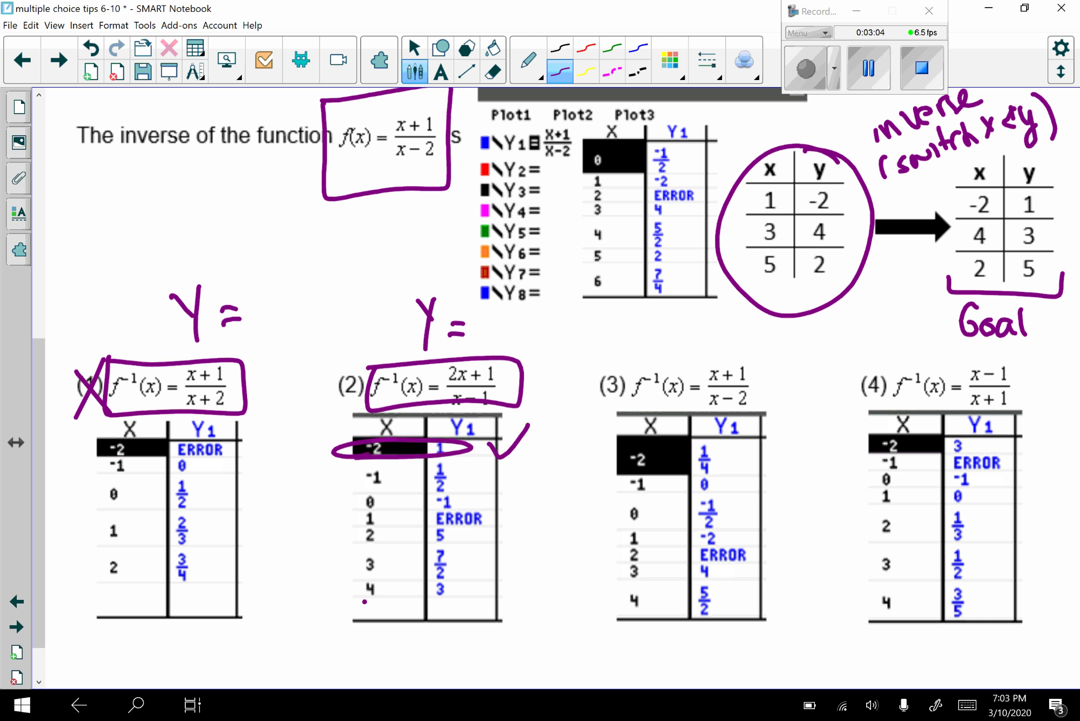
mouse_move(367, 602)
mouse_down()
mouse_move(462, 592)
mouse_move(337, 598)
mouse_move(384, 601)
mouse_up()
drag(476, 582, 507, 563)
mouse_move(354, 544)
mouse_down()
mouse_move(465, 539)
mouse_move(344, 548)
mouse_move(393, 557)
mouse_up()
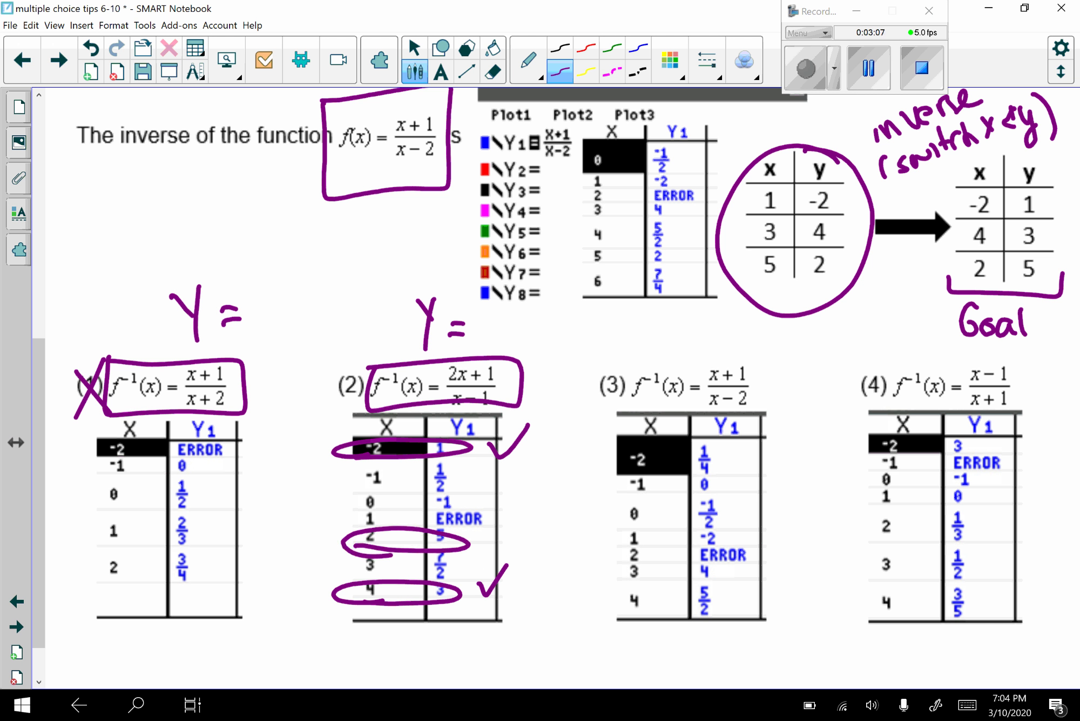
drag(477, 532, 518, 513)
mouse_move(319, 361)
mouse_down()
mouse_move(346, 660)
mouse_move(494, 653)
mouse_move(537, 625)
mouse_move(492, 336)
mouse_move(303, 365)
mouse_up()
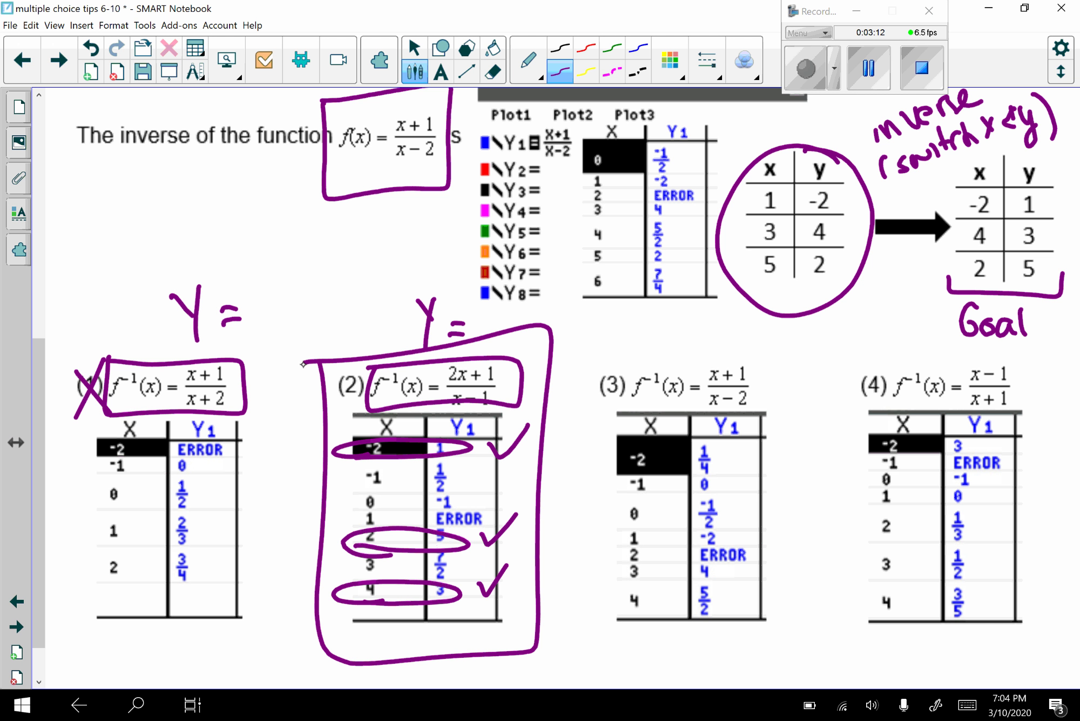